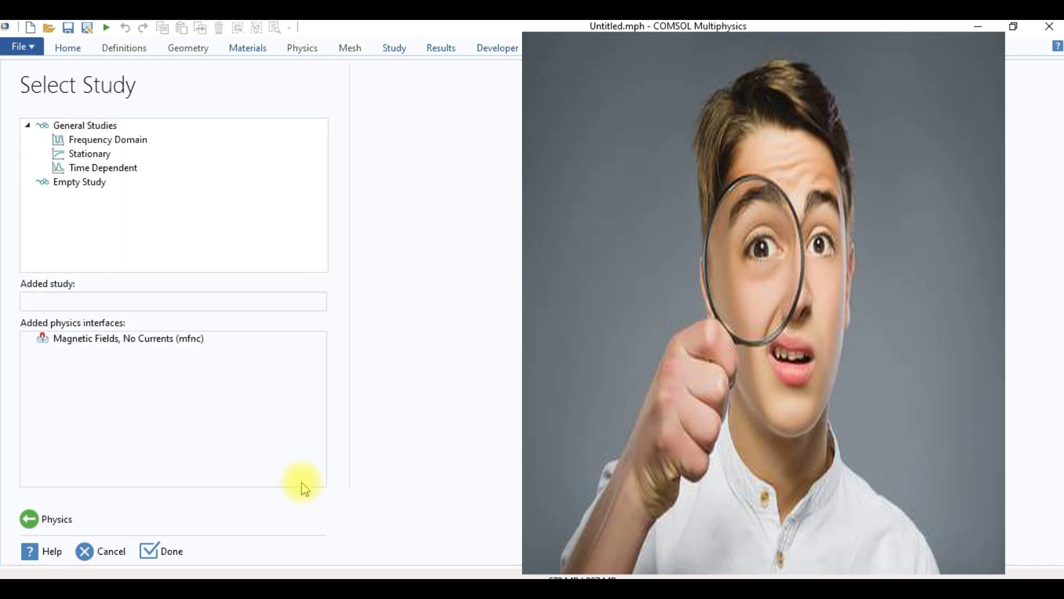
Step: Choose a Stationary study for the Magnetic Fields, No Currents physics and finish the model setup
left_click(125, 159)
left_click(170, 559)
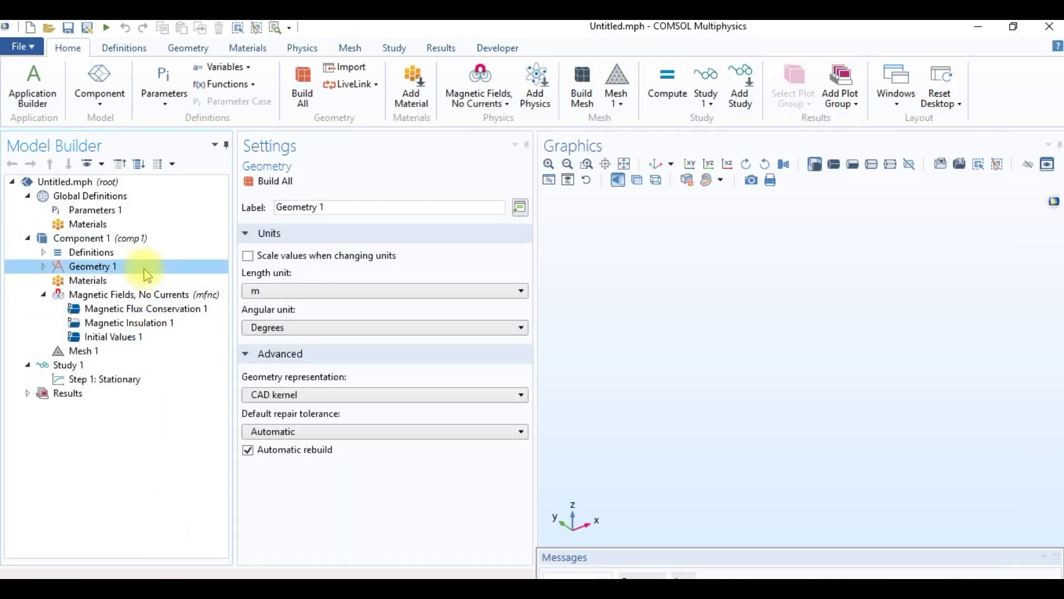
Step: Add a solid sphere with a radius of 2 m to the geometry, build it and turn on transparency
right_click(145, 271)
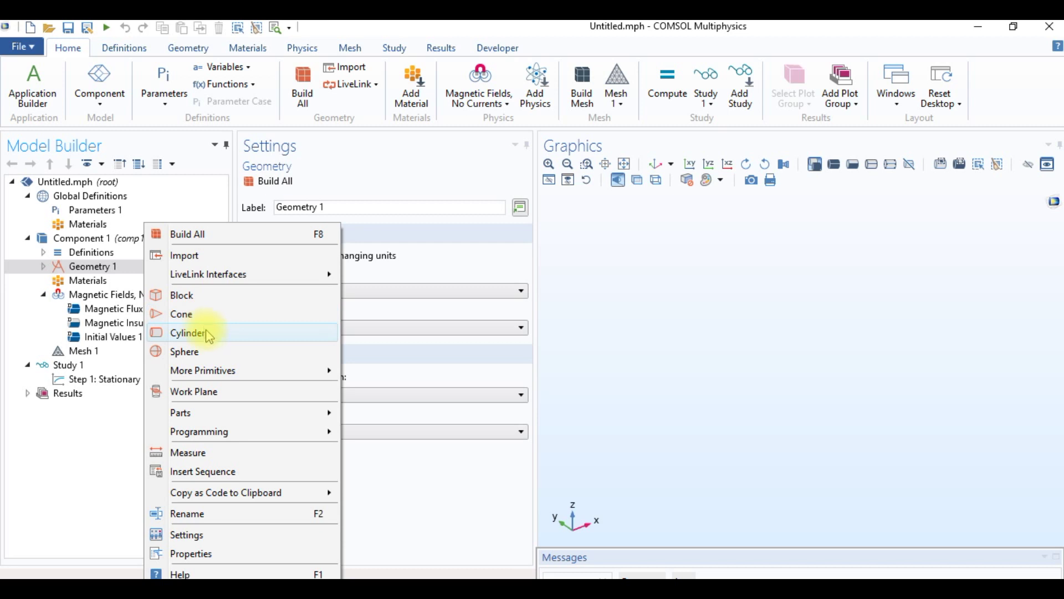
key("Escape")
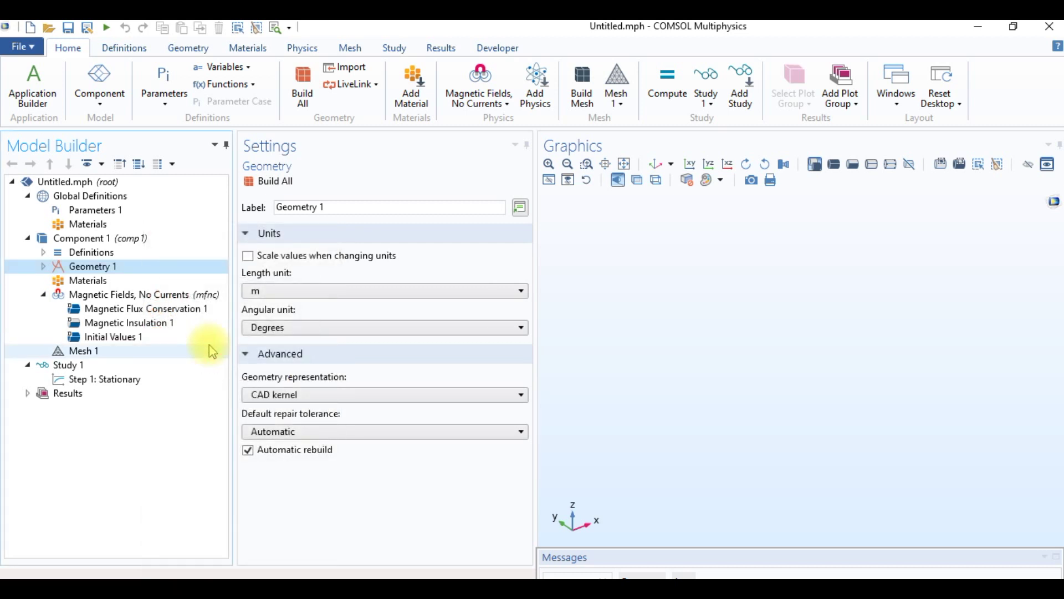
left_click(322, 311)
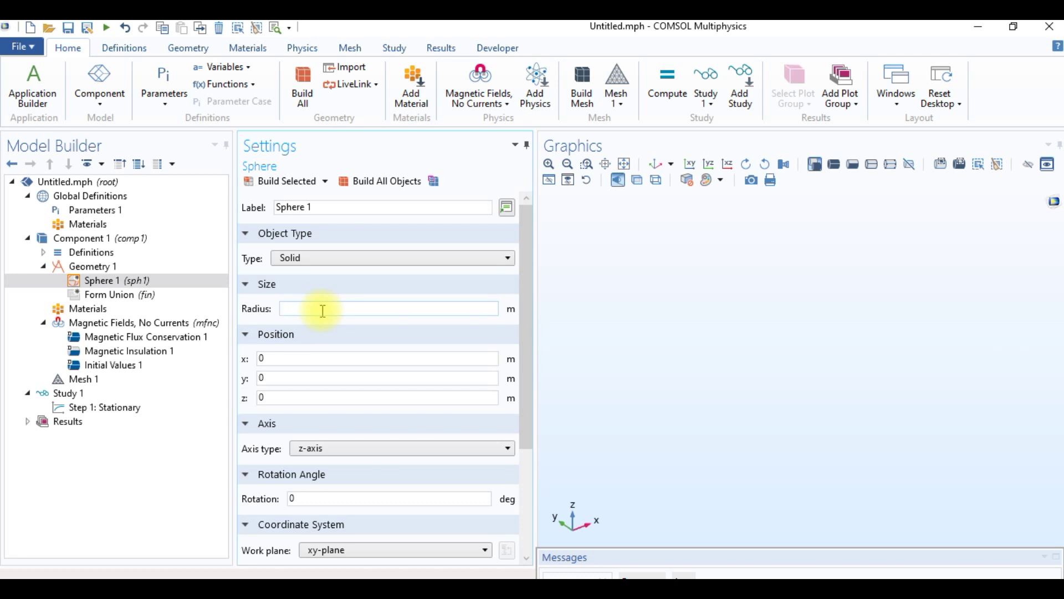
type("2")
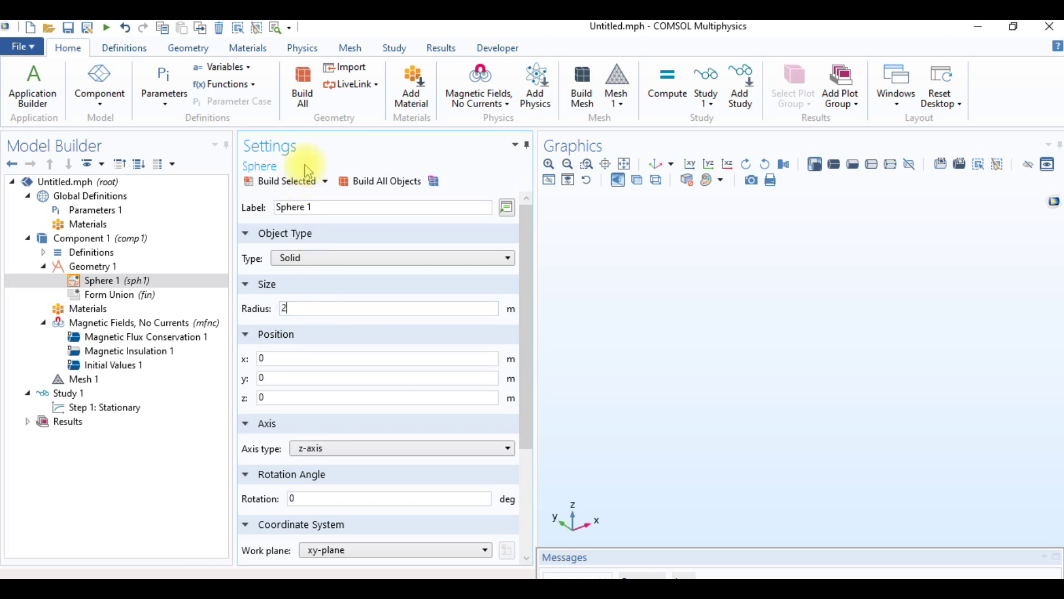
left_click(308, 187)
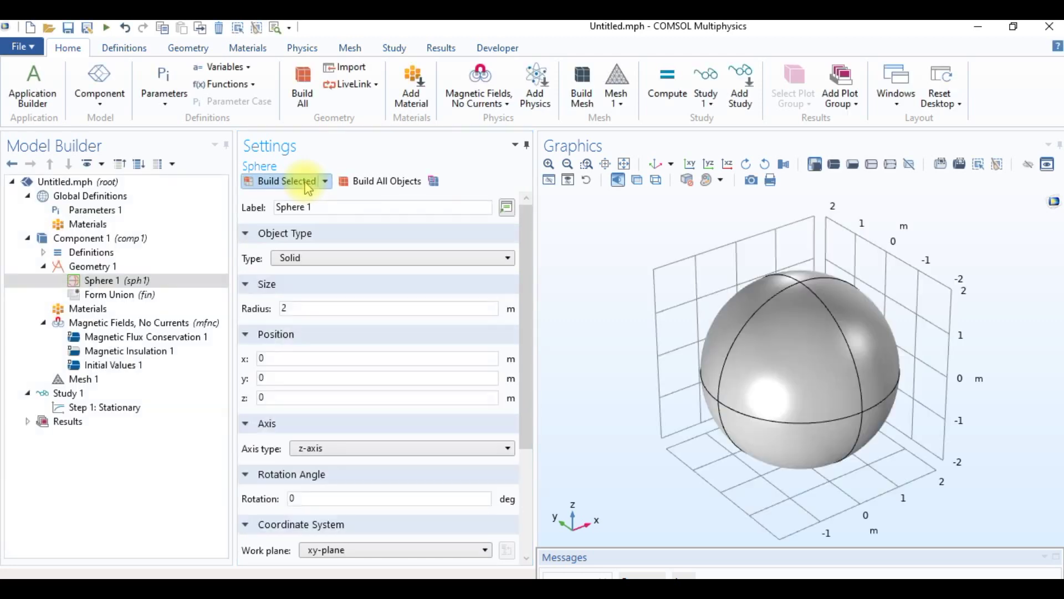
left_click(637, 182)
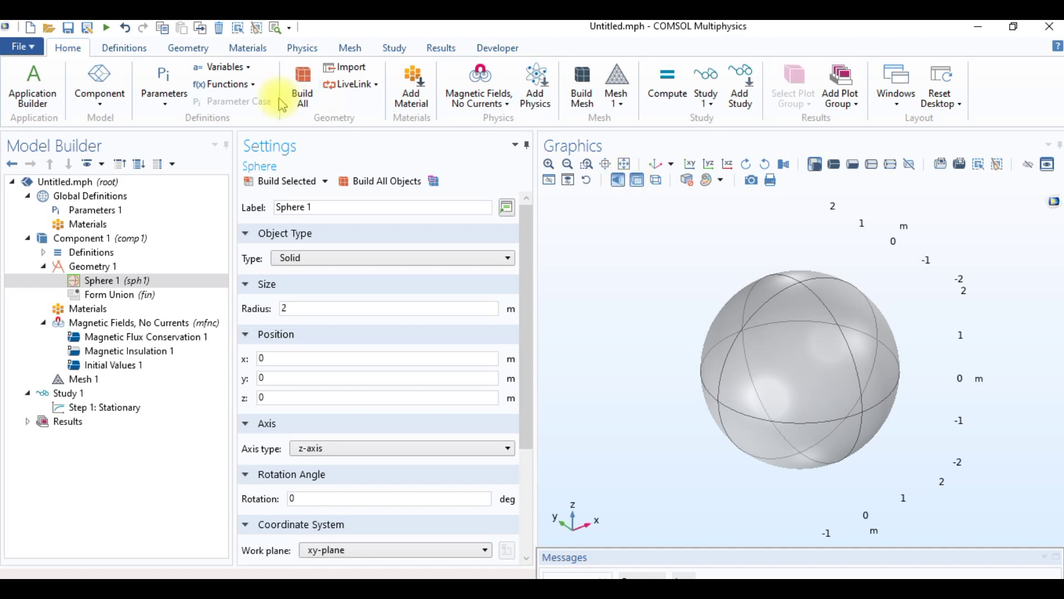
Step: Add a cylinder to the geometry with a radius of 0.4 m and build it
left_click(83, 270)
right_click(83, 271)
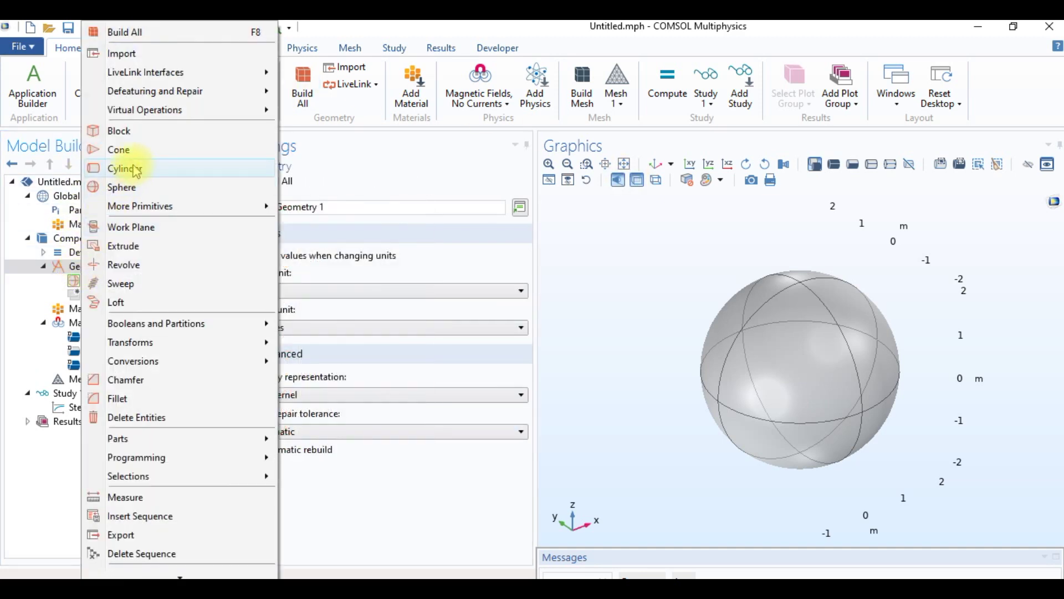
left_click(158, 169)
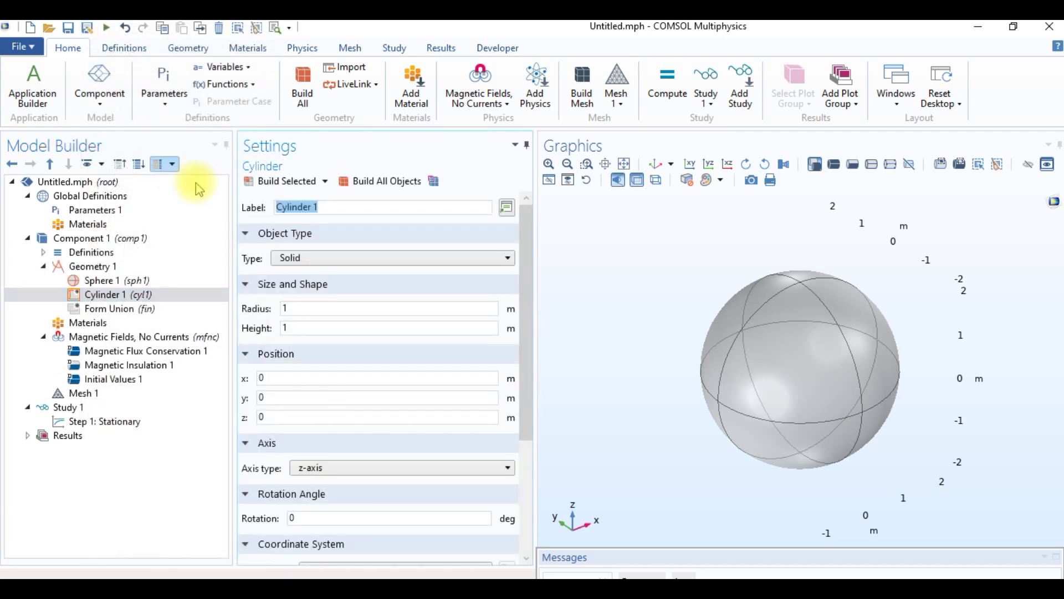
left_click(314, 307)
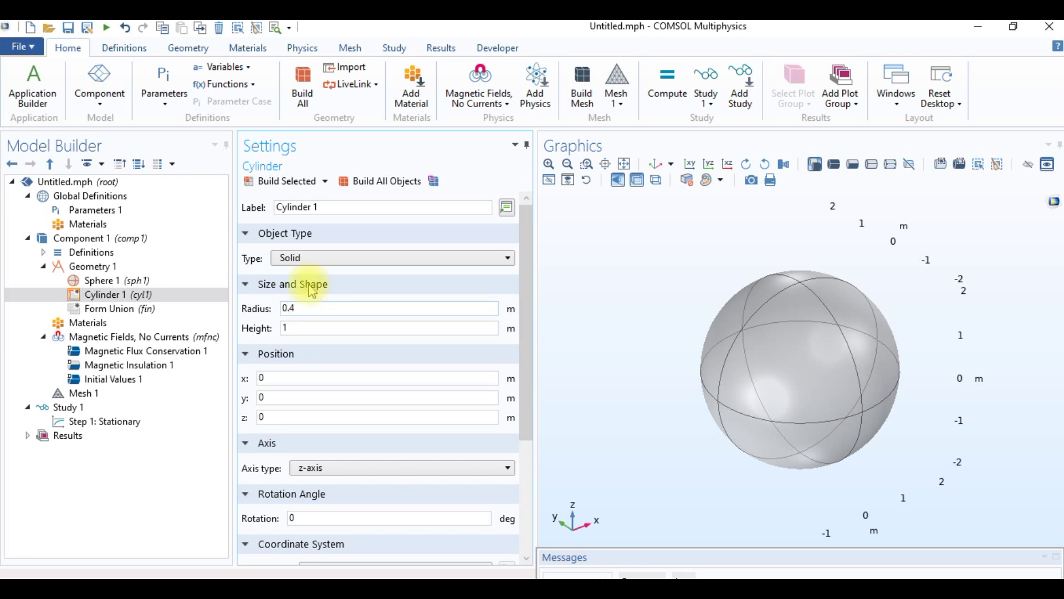
left_click(306, 185)
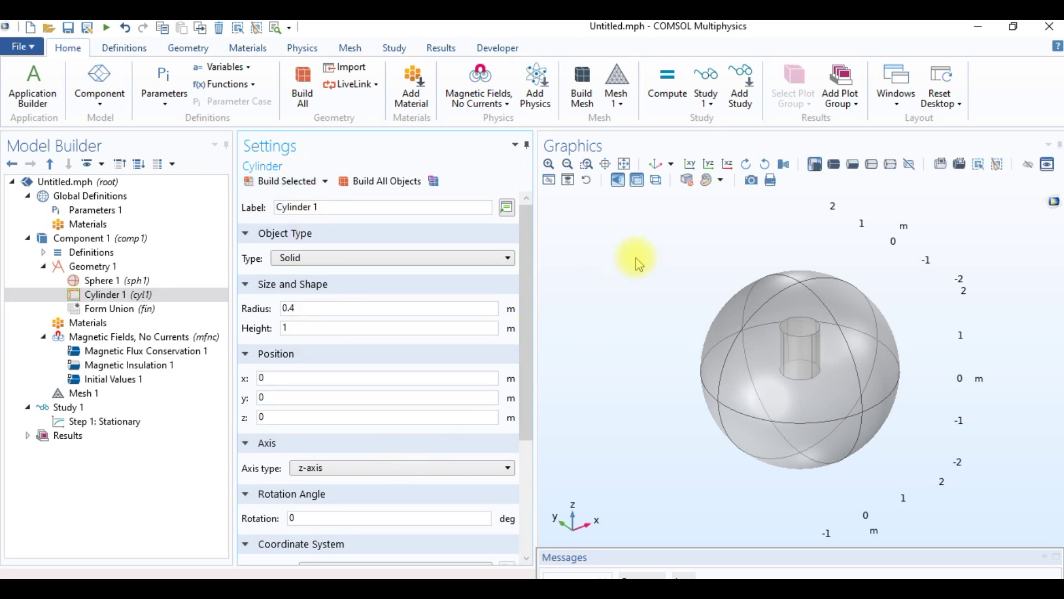
Step: Center the cylinder vertically in the sphere by setting its z position to -0.5 m, and rebuild it
left_click(709, 164)
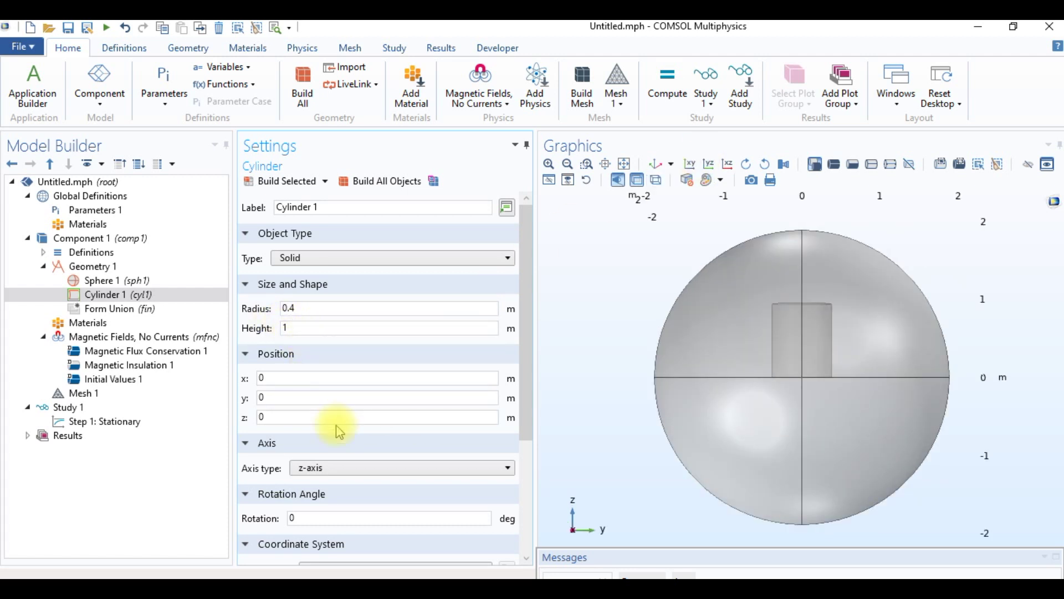
left_click(298, 418)
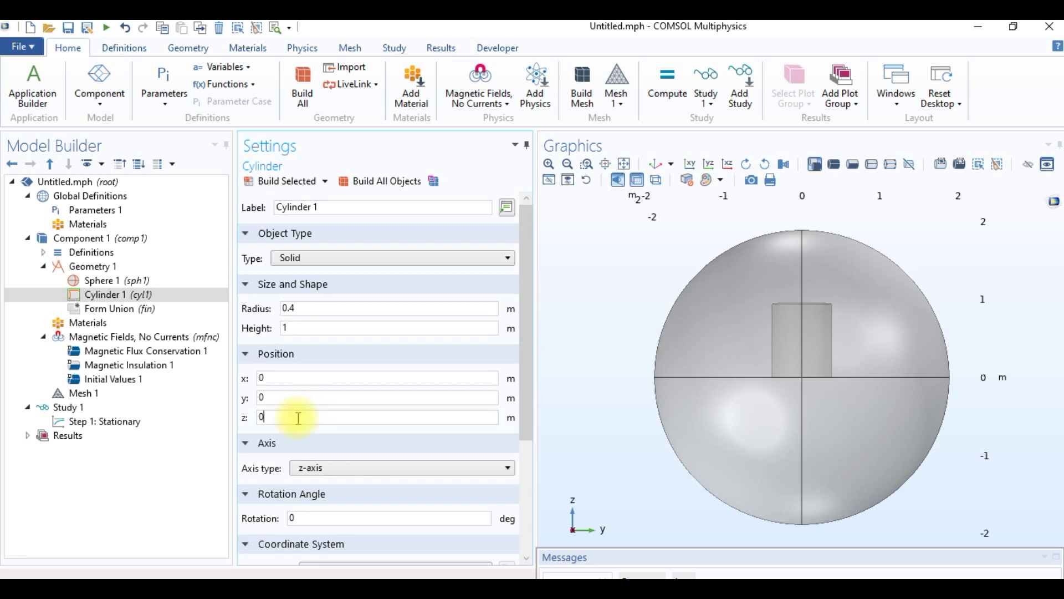
type("-0")
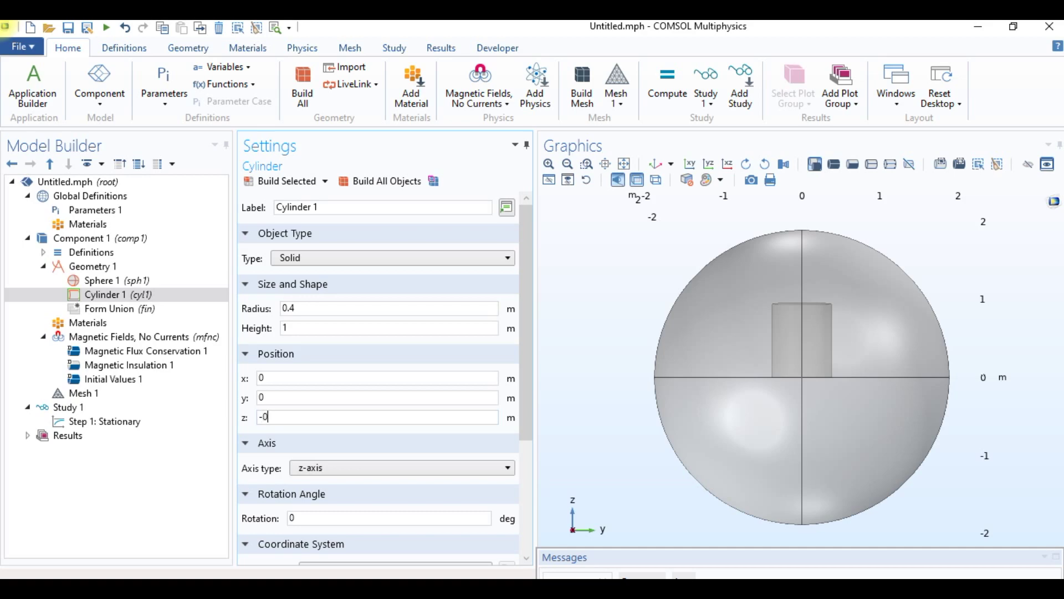
type(".5")
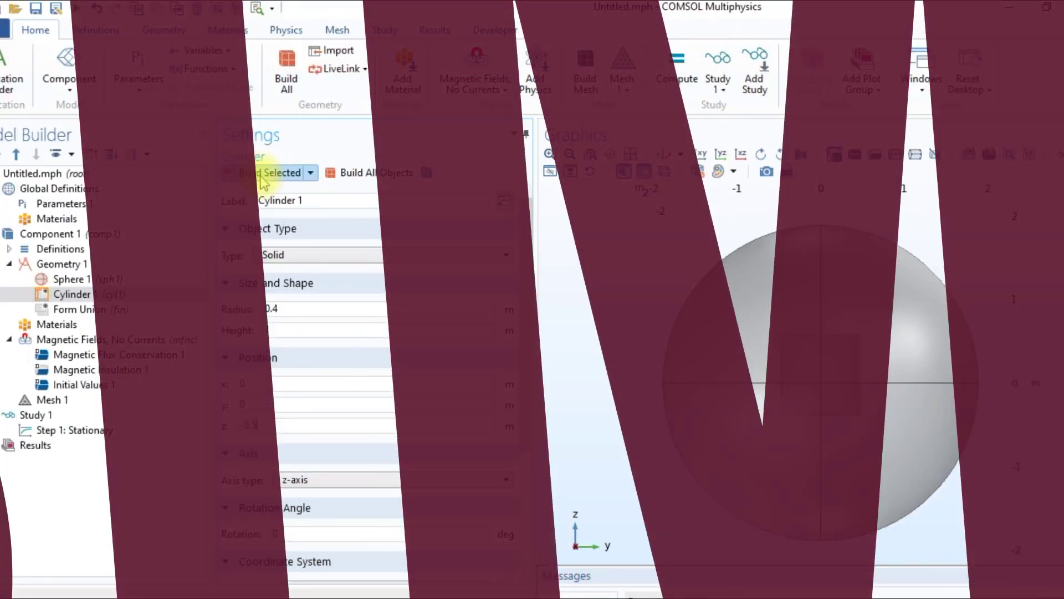
left_click(263, 177)
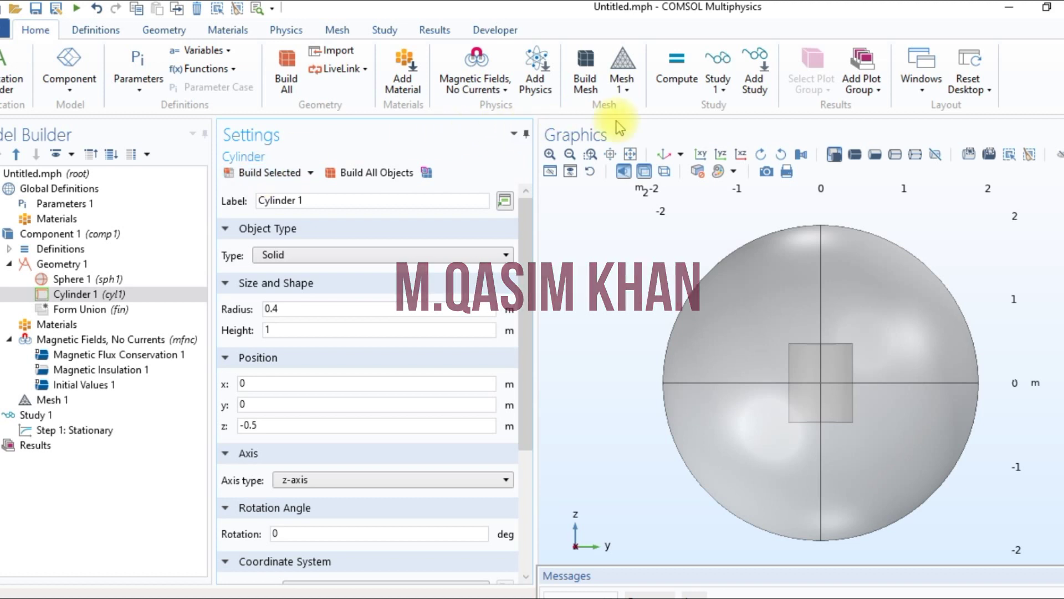
left_click(662, 158)
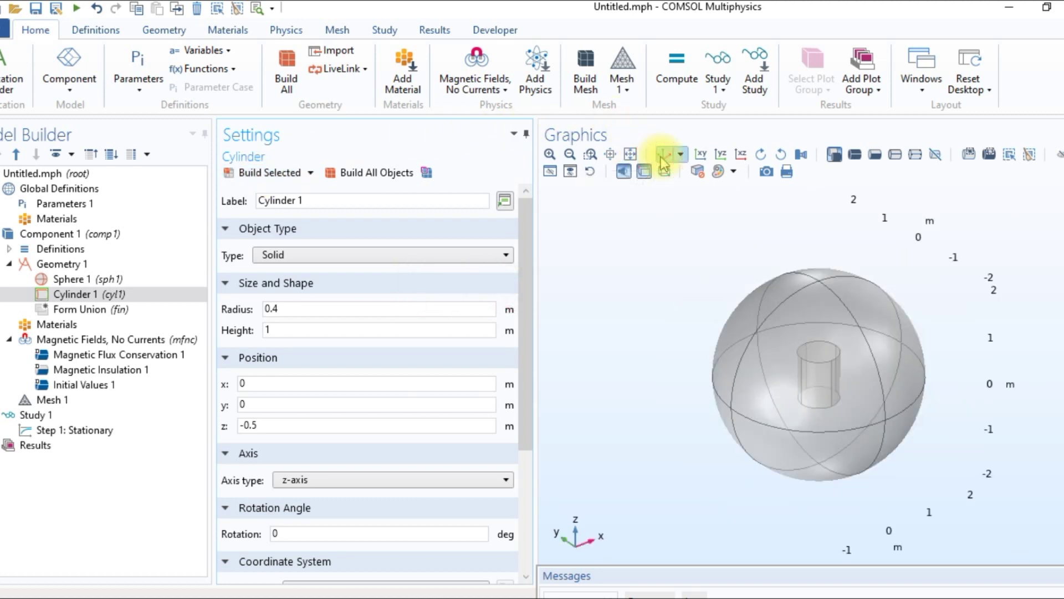
Step: Create a Difference that subtracts the cylinder from the sphere, hiding the sphere temporarily to pick the cylinder, and build all objects
right_click(79, 265)
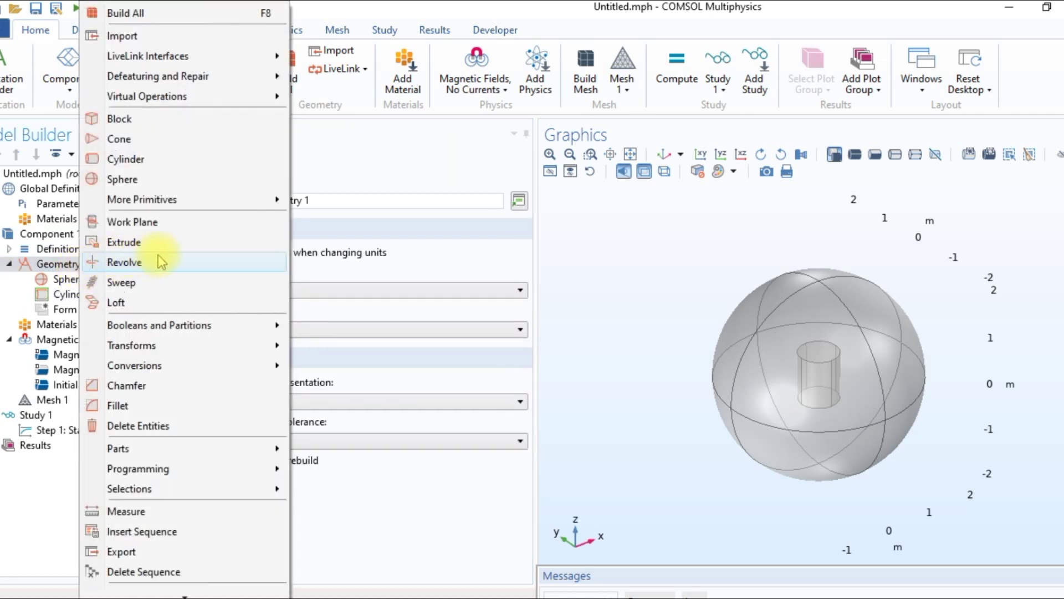
mouse_move(253, 335)
key("Escape")
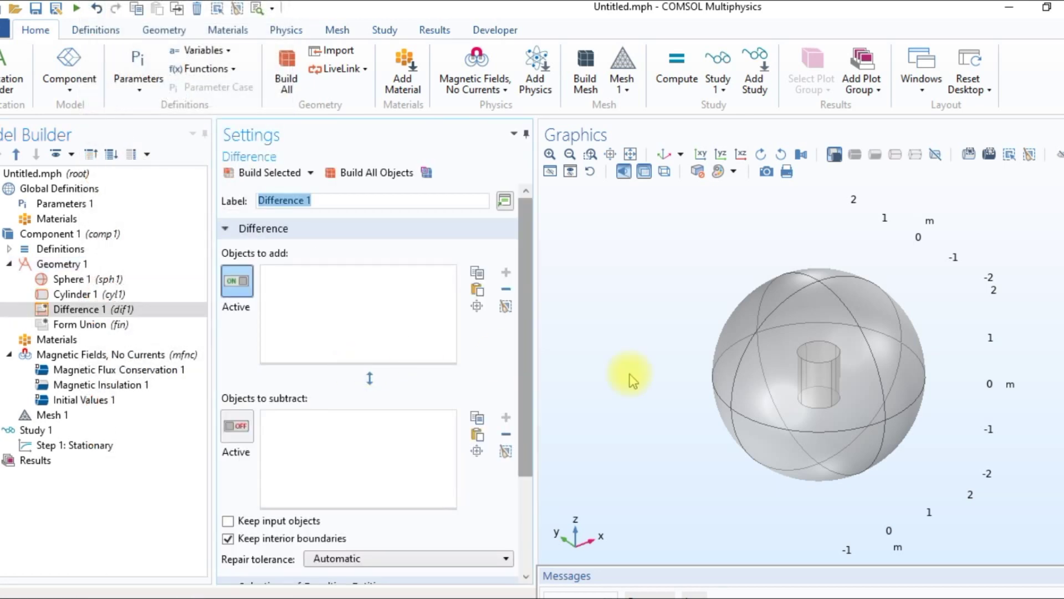
left_click(751, 396)
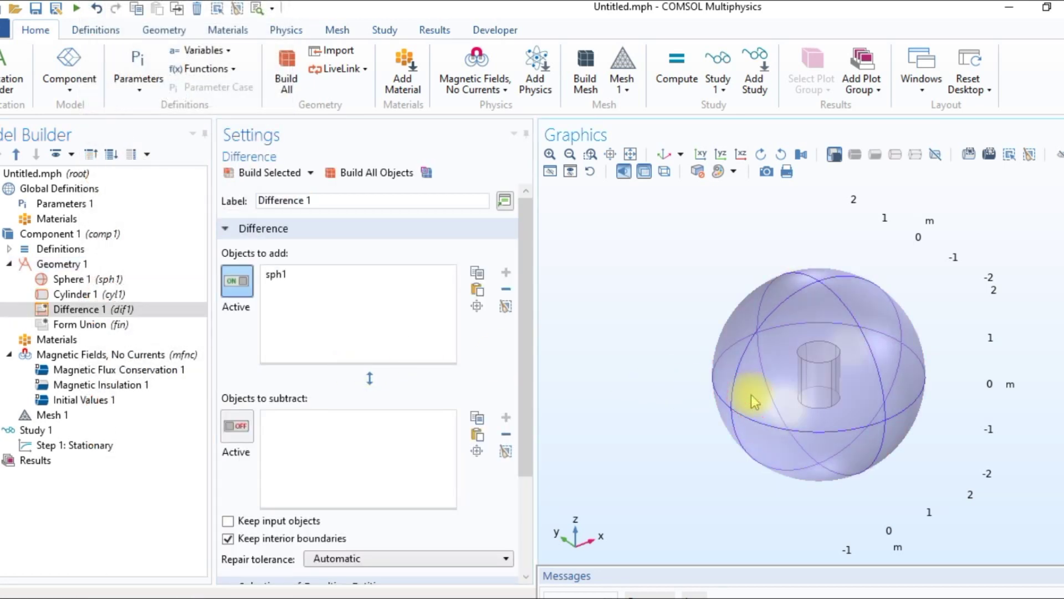
left_click(237, 426)
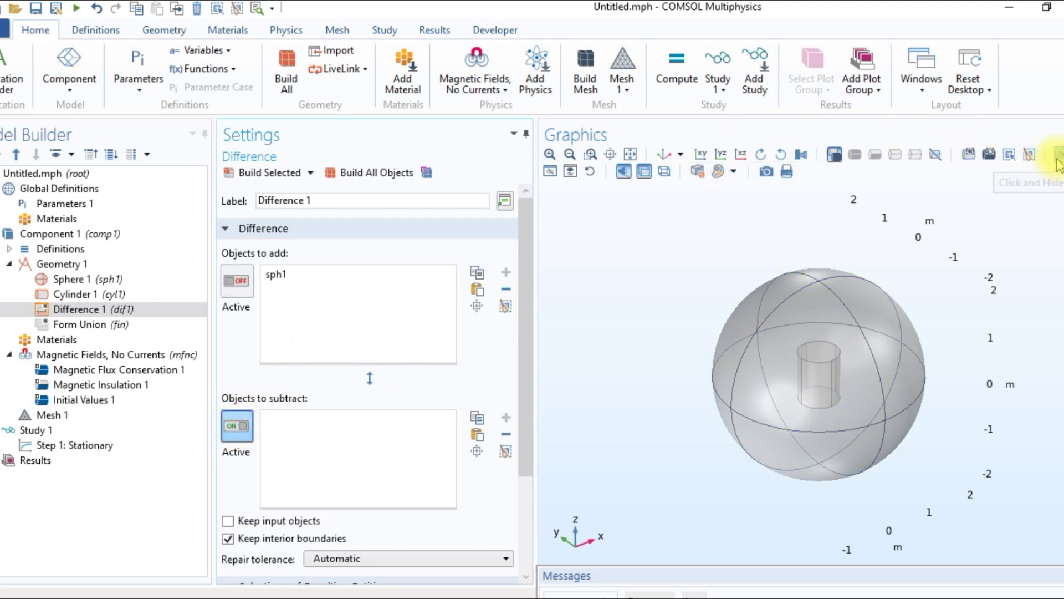
left_click(863, 337)
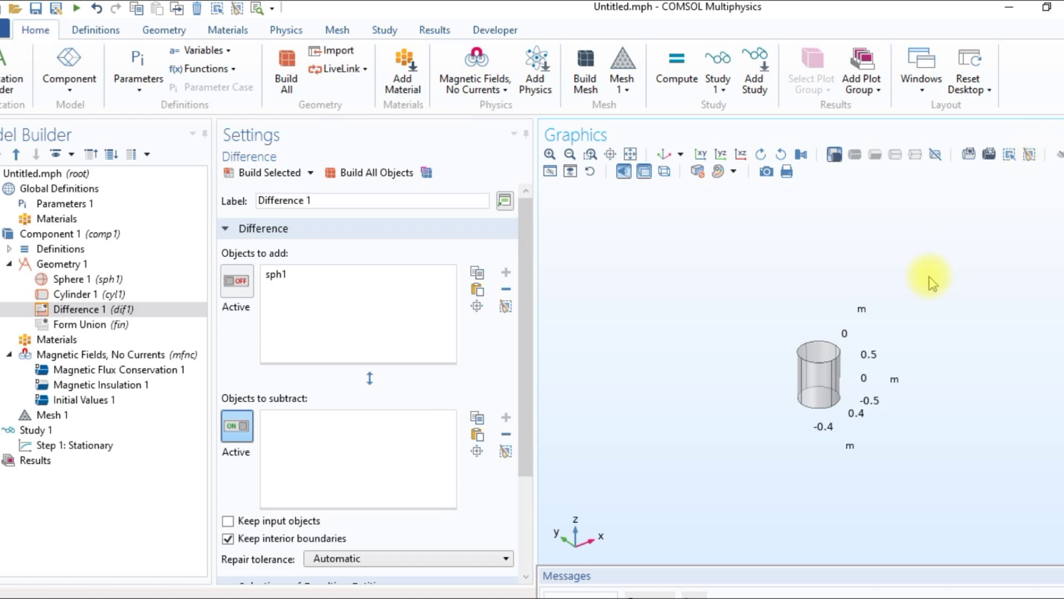
left_click(828, 368)
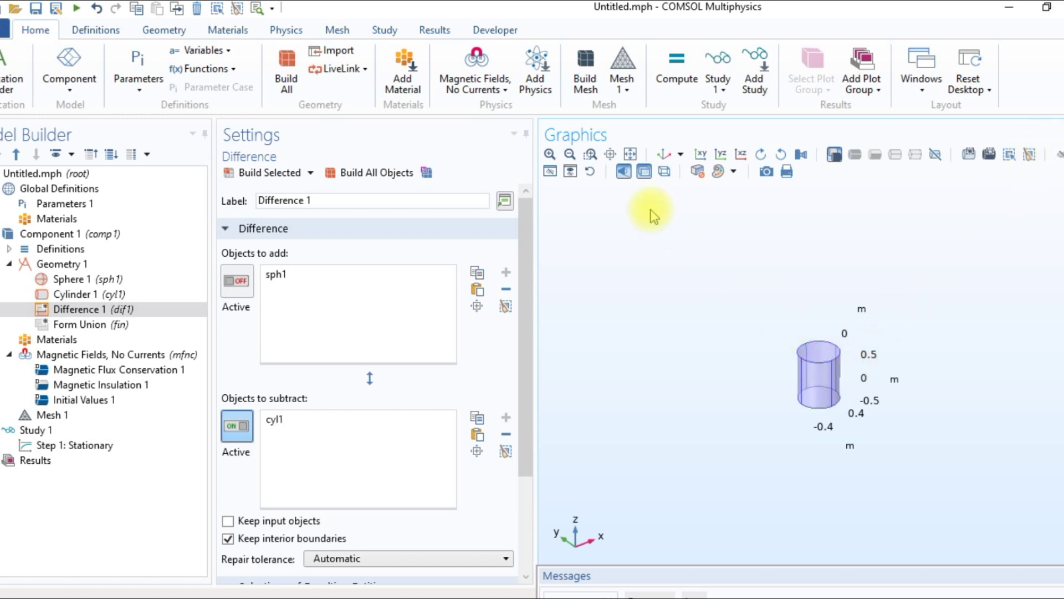
left_click(589, 173)
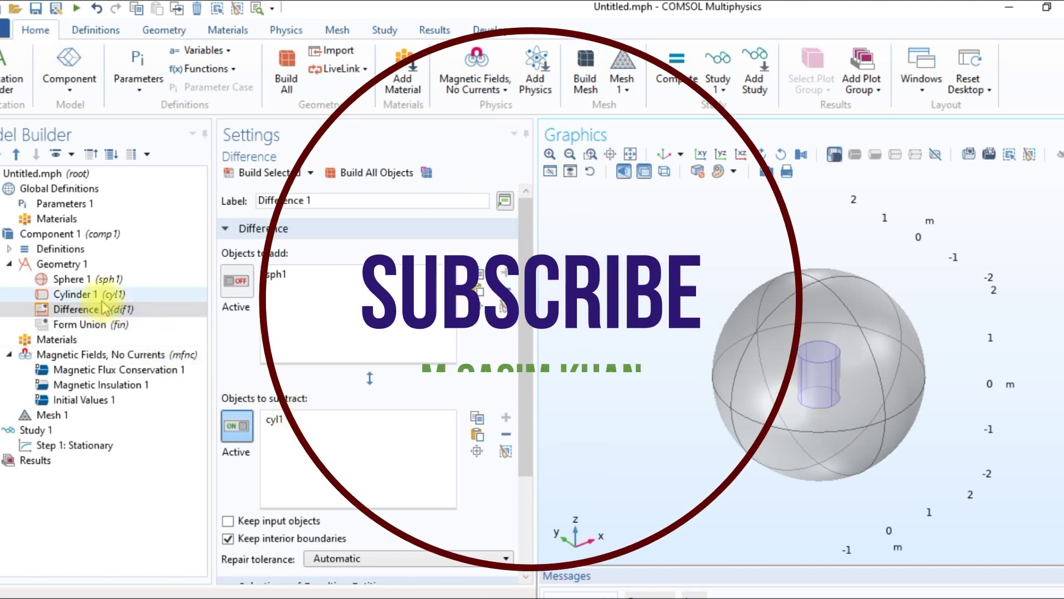
left_click(367, 176)
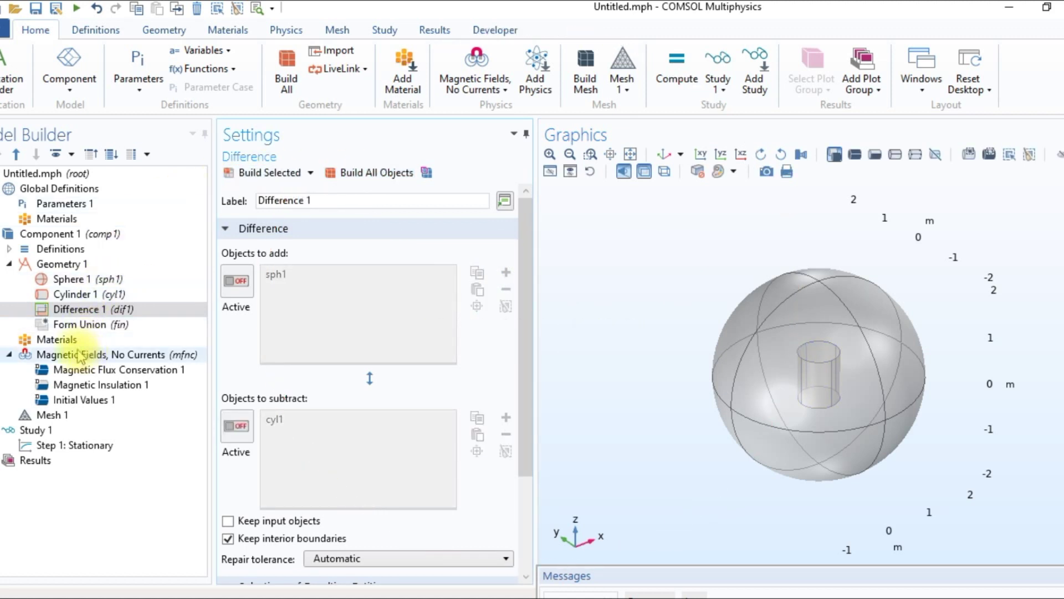
Step: Add the built-in Air material to the component, covering all domains, and close the material library
left_click(69, 340)
right_click(69, 340)
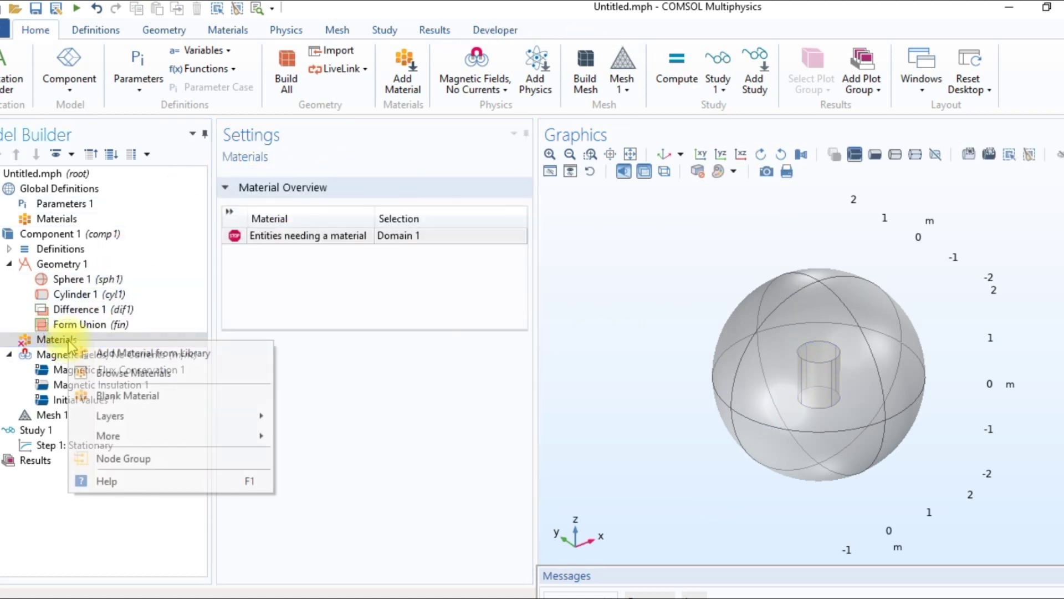
left_click(126, 357)
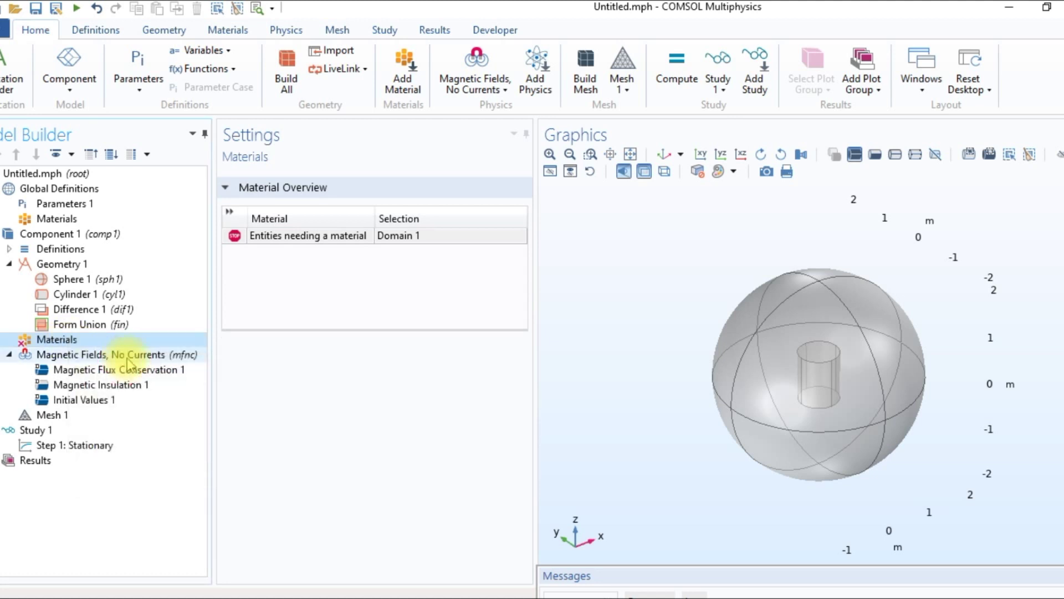
left_click(922, 243)
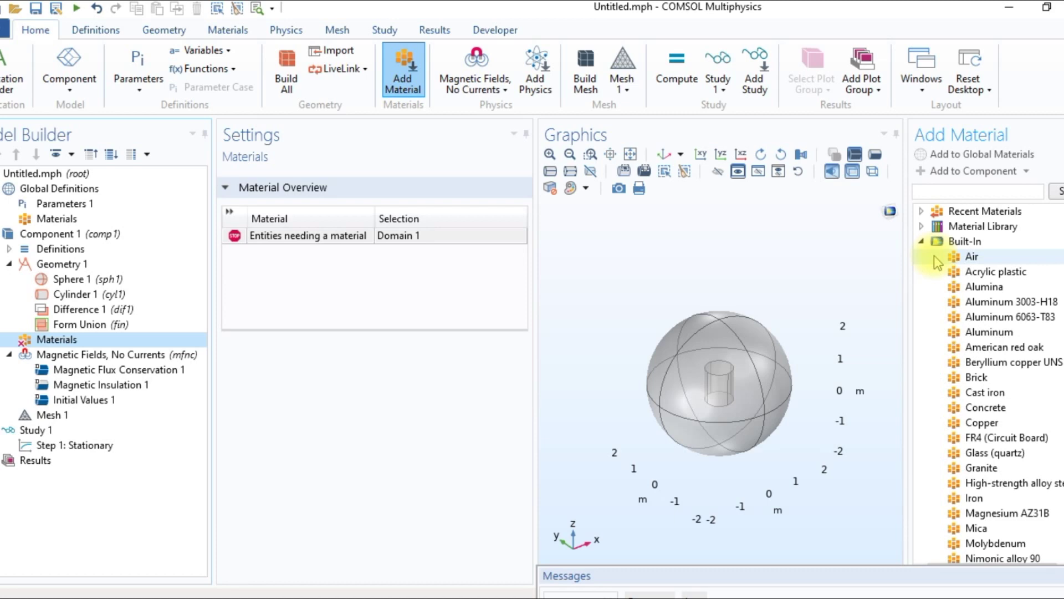
left_click(935, 256)
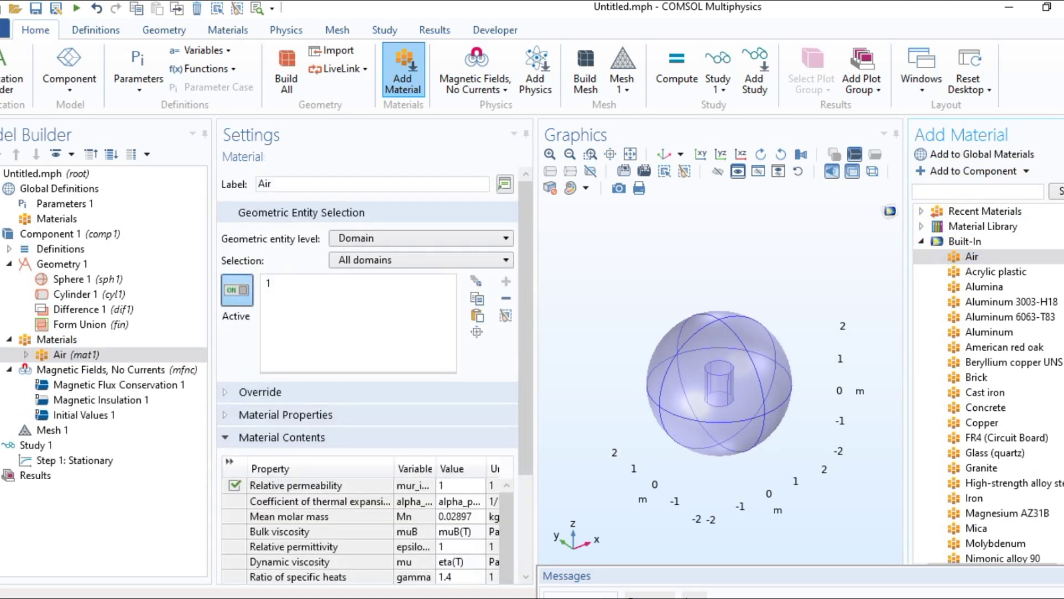
left_click(1056, 134)
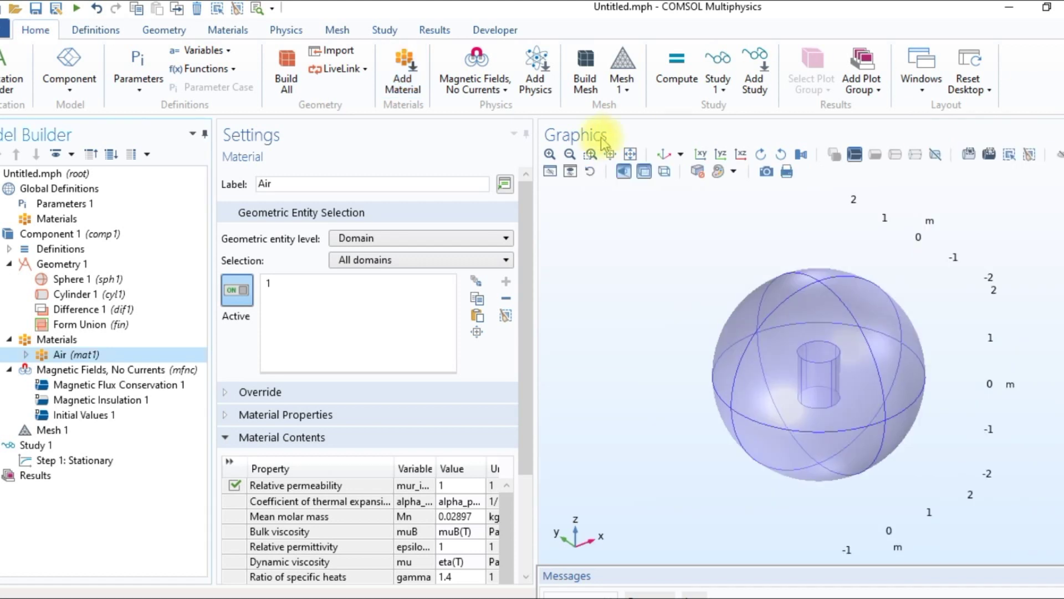
Step: Enable the physics-controlled mesh for the Magnetic Fields, No Currents interface and check the Magnetic Flux Conservation 1 settings
left_click(135, 355)
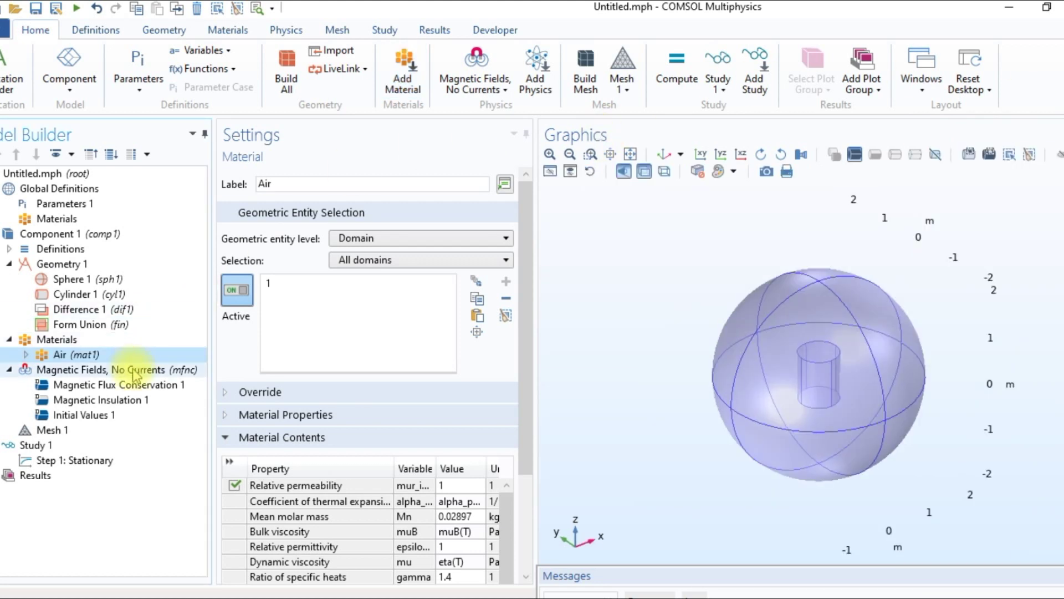
left_click(135, 371)
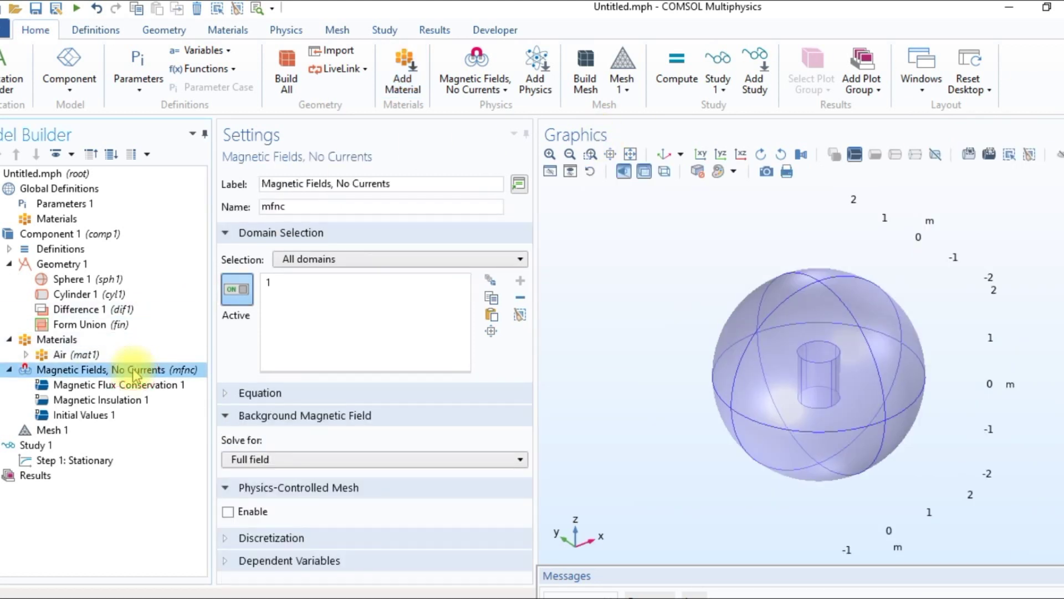
left_click(230, 511)
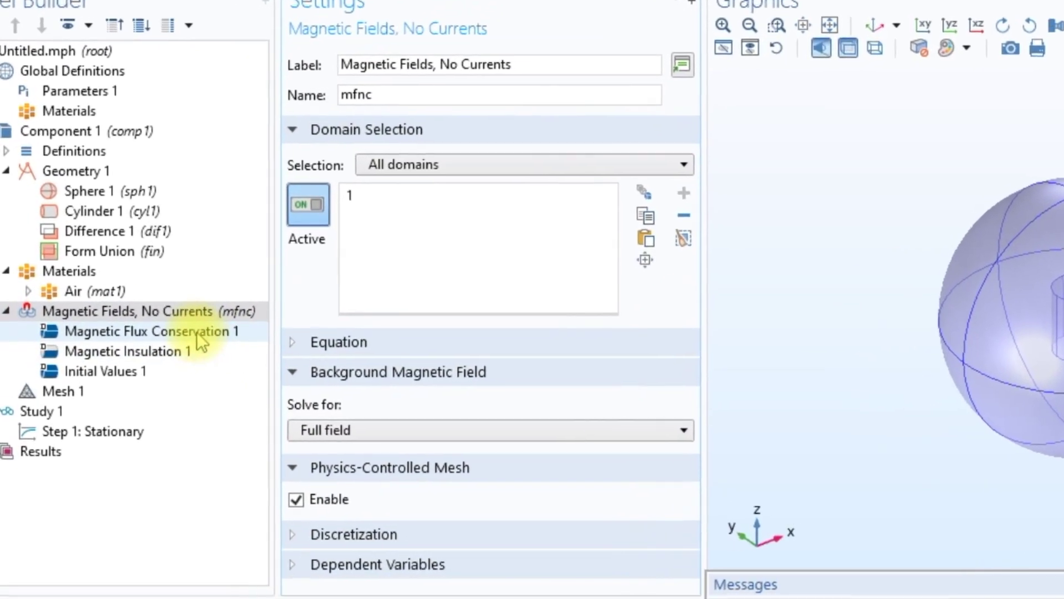
left_click(213, 314)
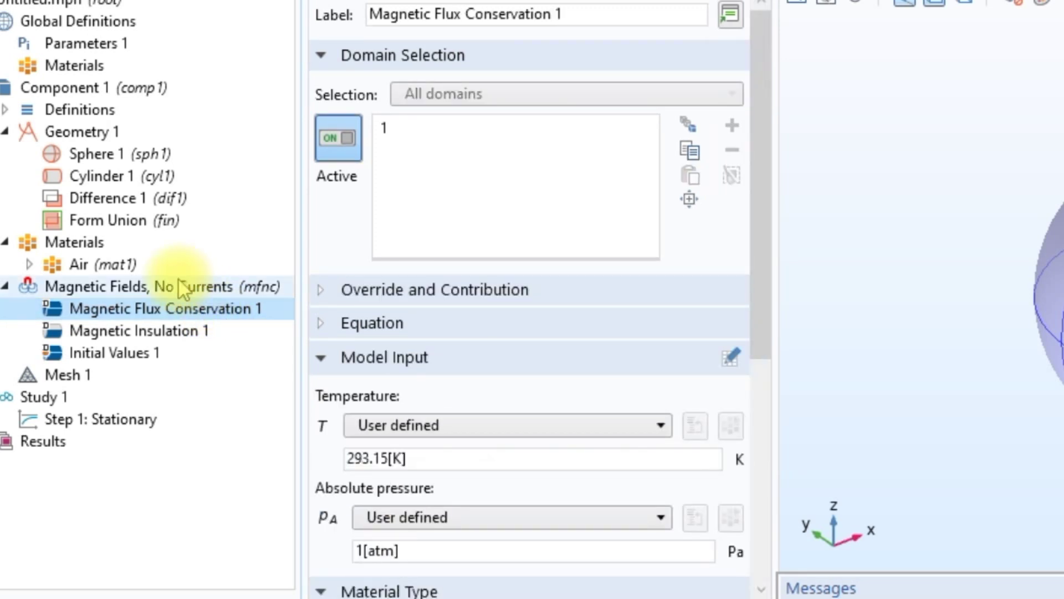
left_click(179, 280)
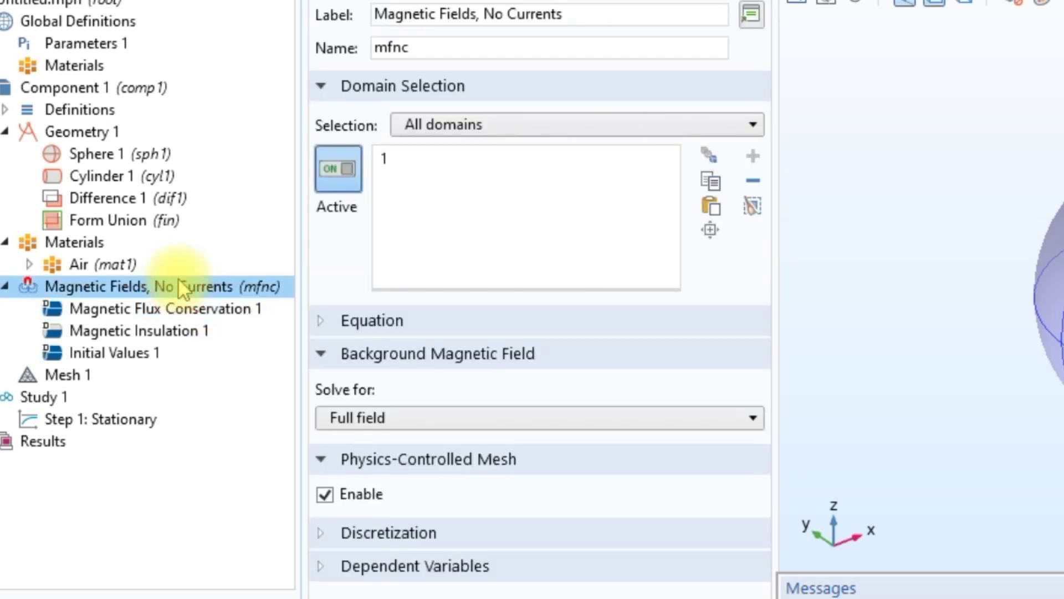
Step: Add a Magnetic Flux Density boundary condition to the Magnetic Fields, No Currents interface and apply it to all boundaries
left_click(187, 306)
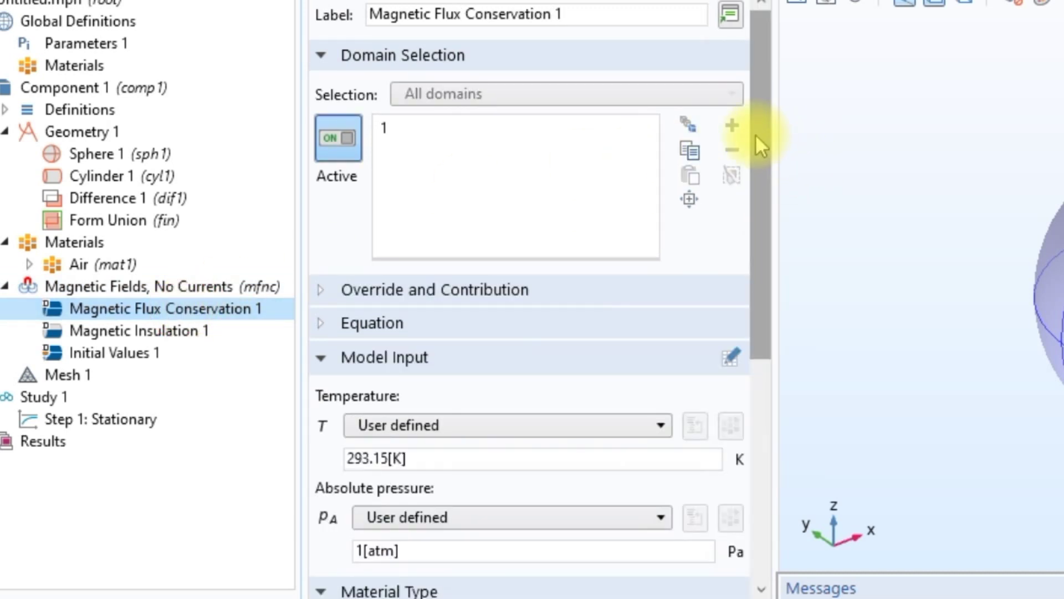
left_click_drag(753, 133, 758, 389)
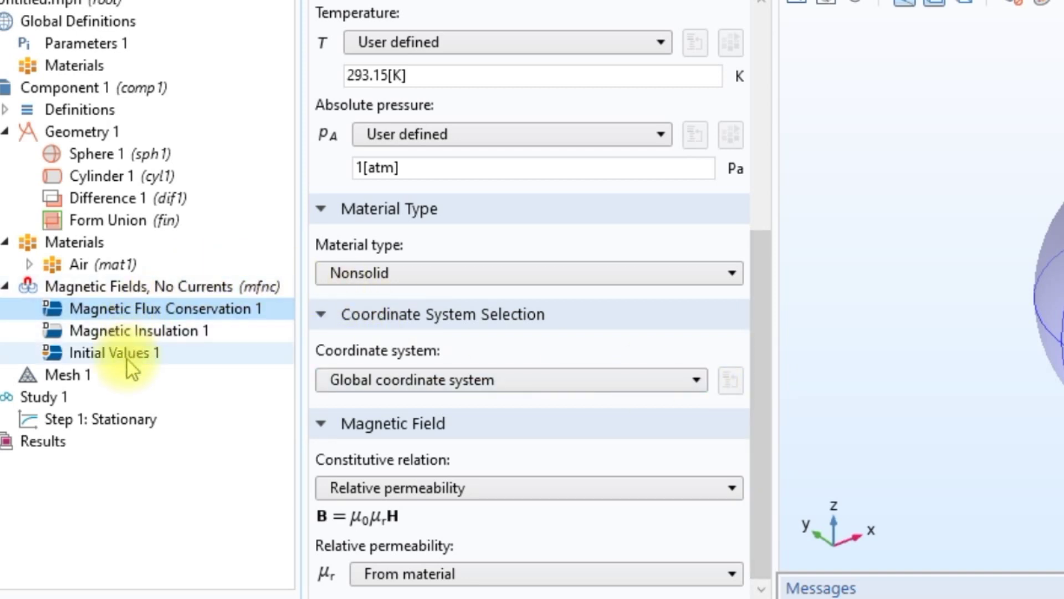
left_click(112, 292)
right_click(112, 295)
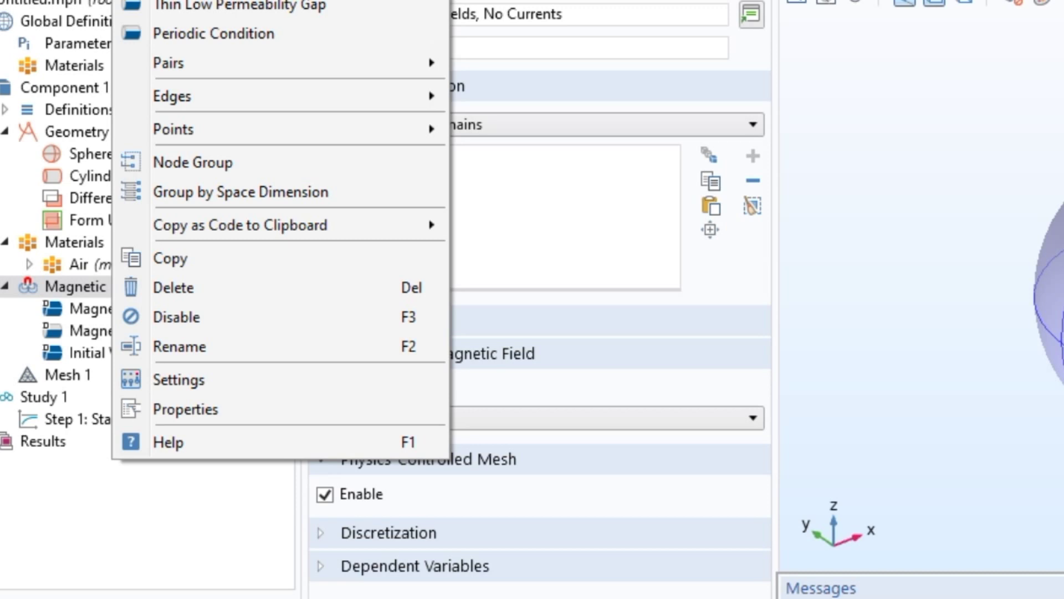
left_click(238, 2)
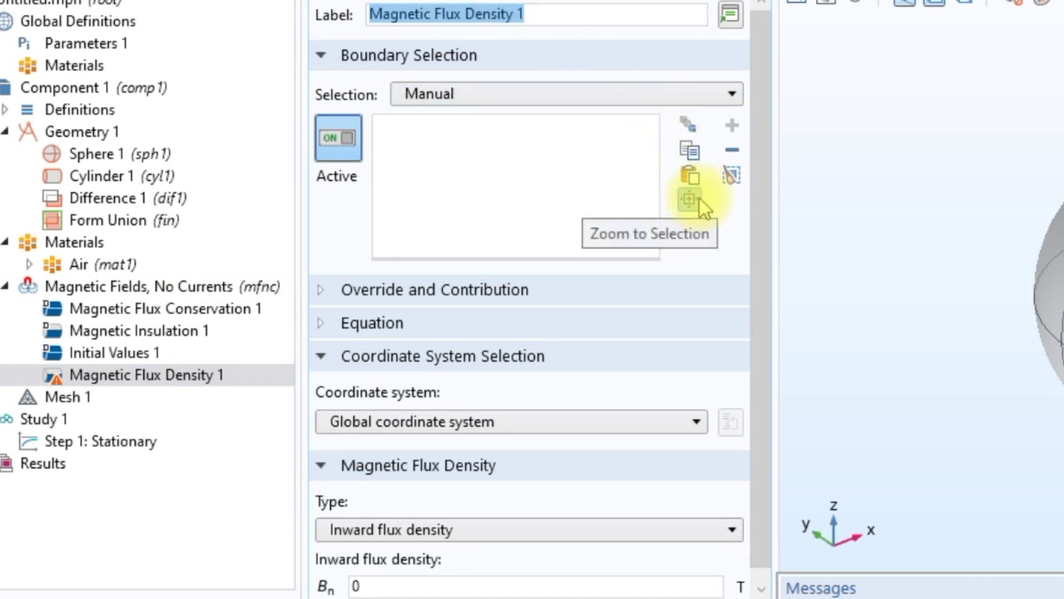
left_click(597, 106)
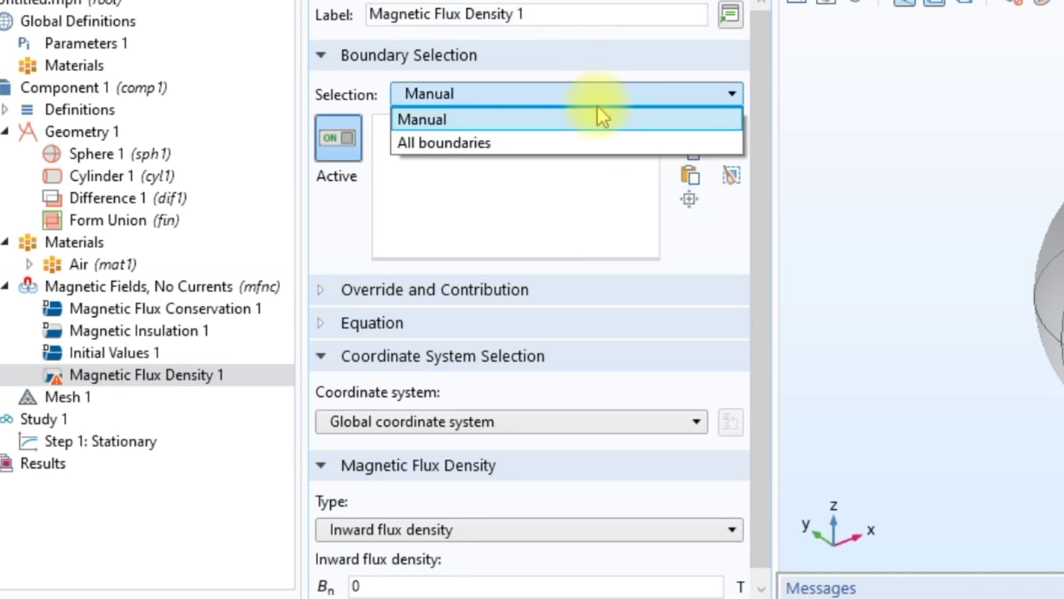
left_click(596, 143)
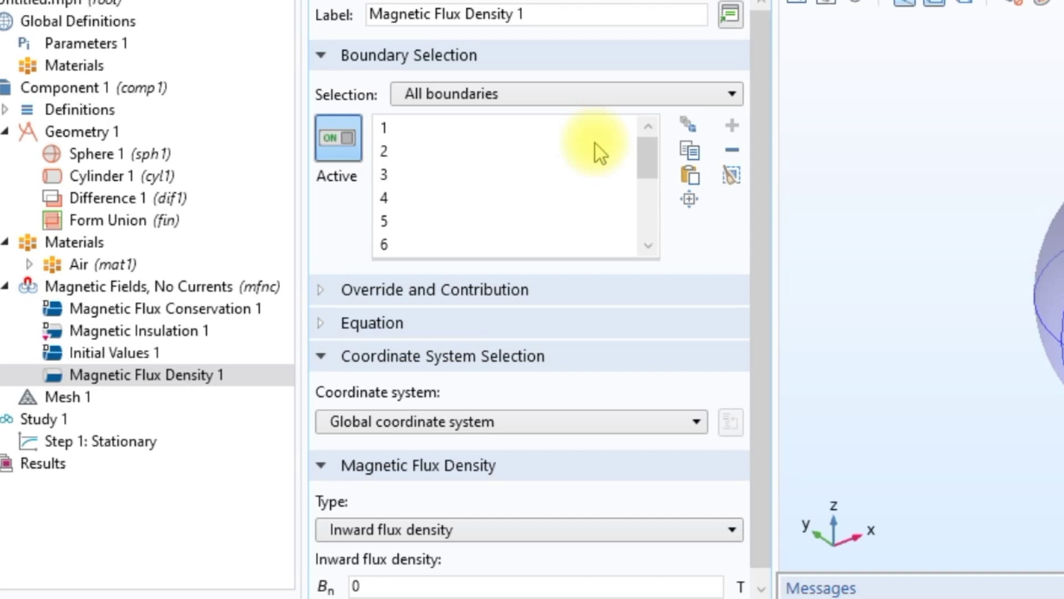
Step: Remove outer sphere boundaries 1 to 4 from the Magnetic Flux Density 1 boundary selection
left_click(431, 130)
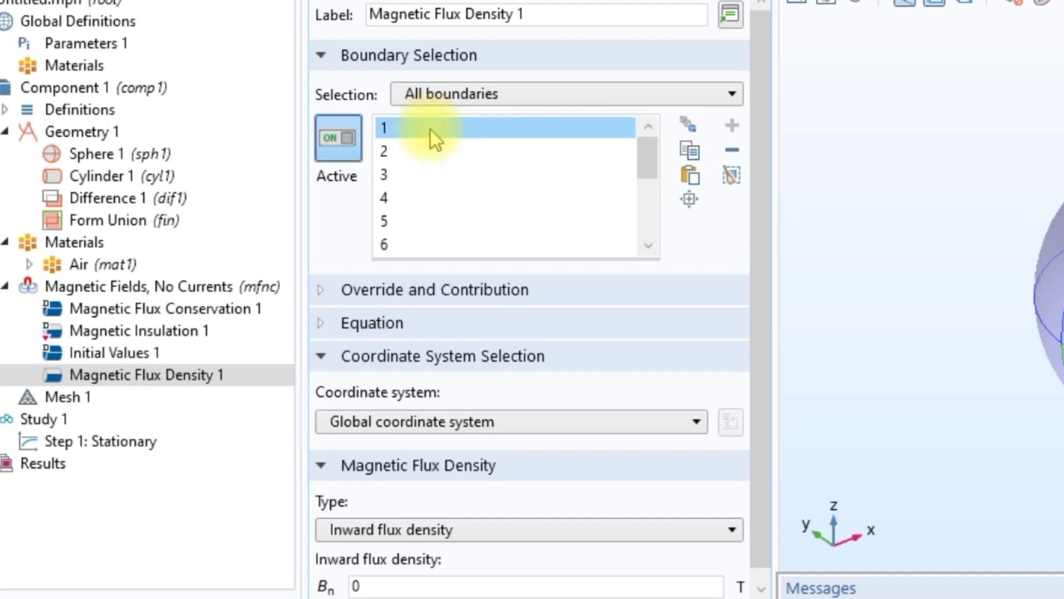
key("shift+Down")
key("shift+Down")
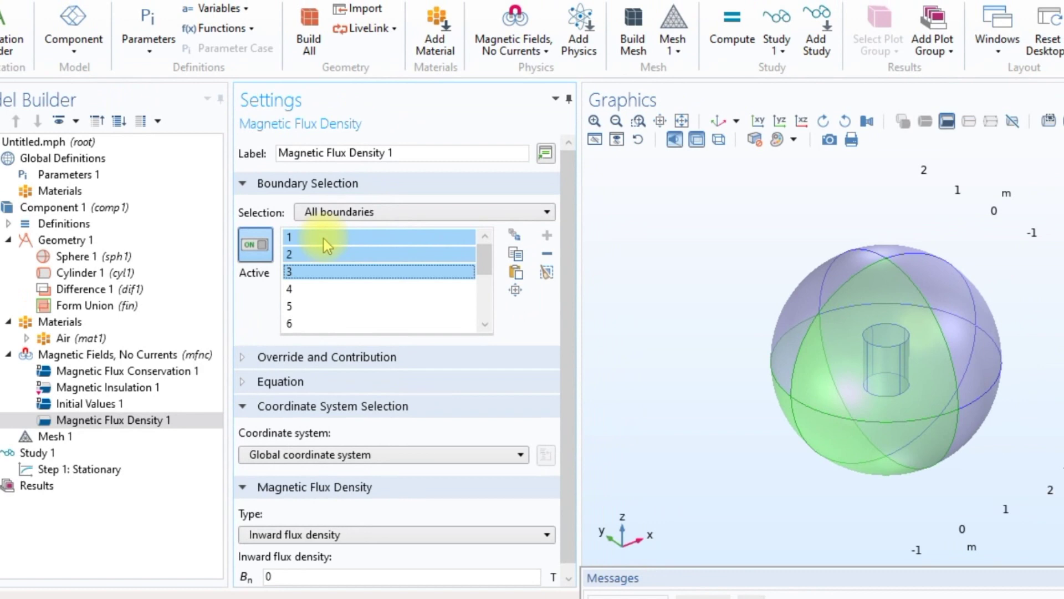
key("shift+Down")
key("shift+Down")
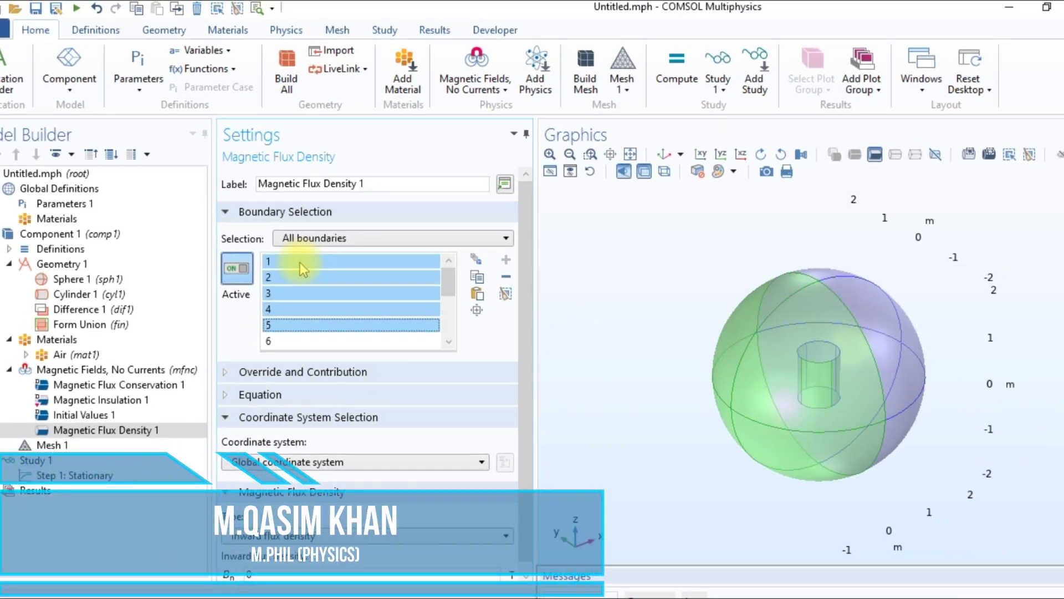
key("shift+Up")
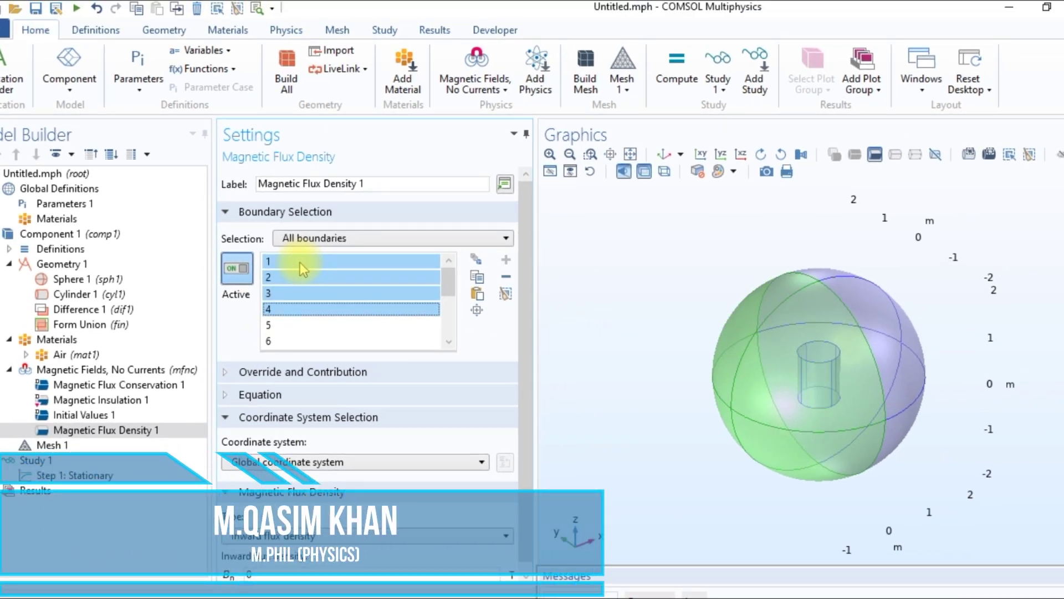
left_click(508, 276)
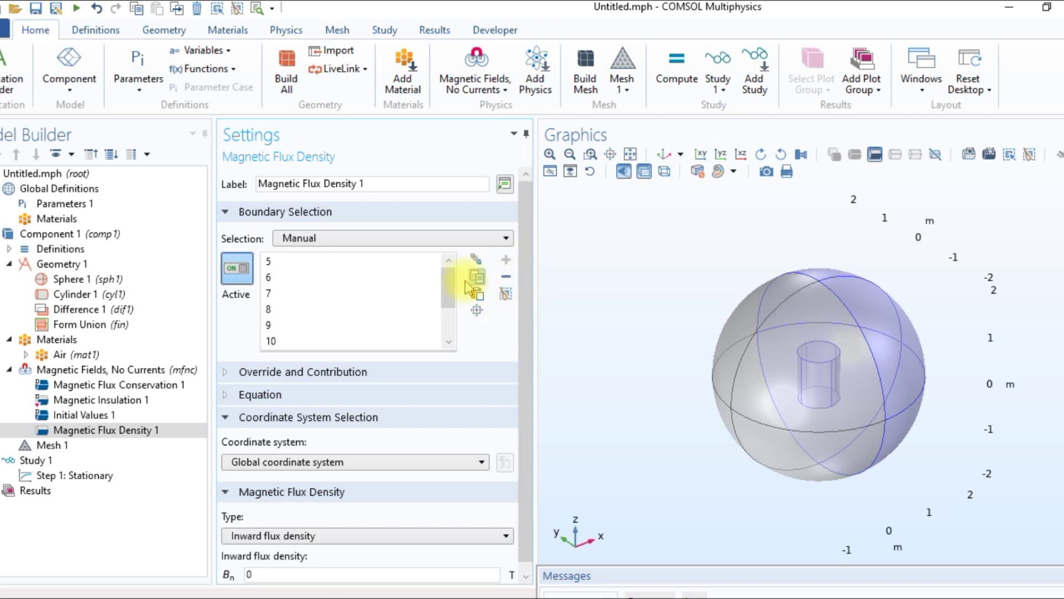
Step: Check which of the next listed boundaries belong to the cylinder and remove sphere boundaries 9 and 10 from the selection
left_click(353, 279)
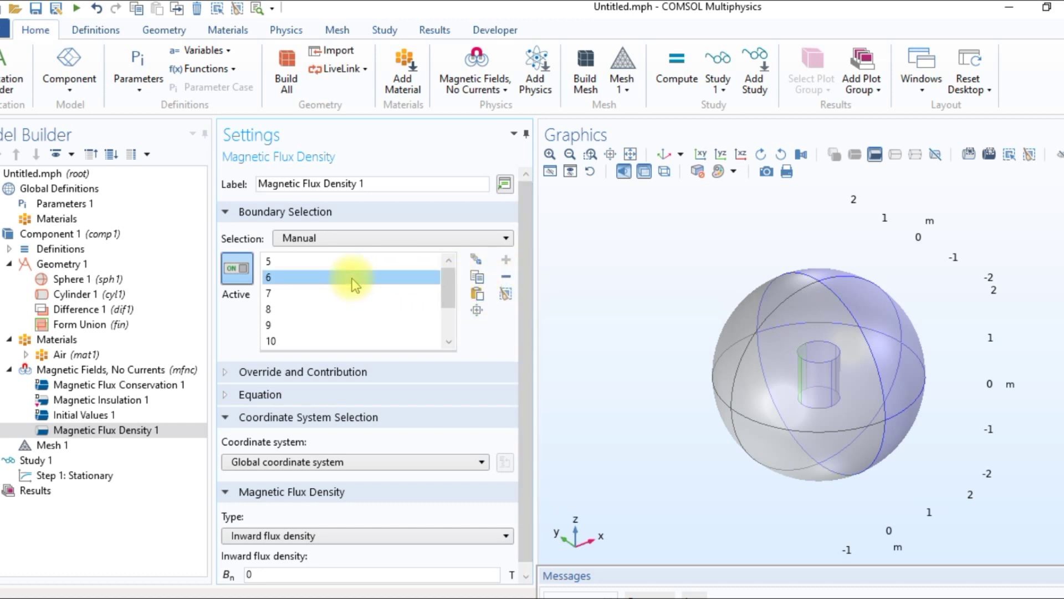
key("Down")
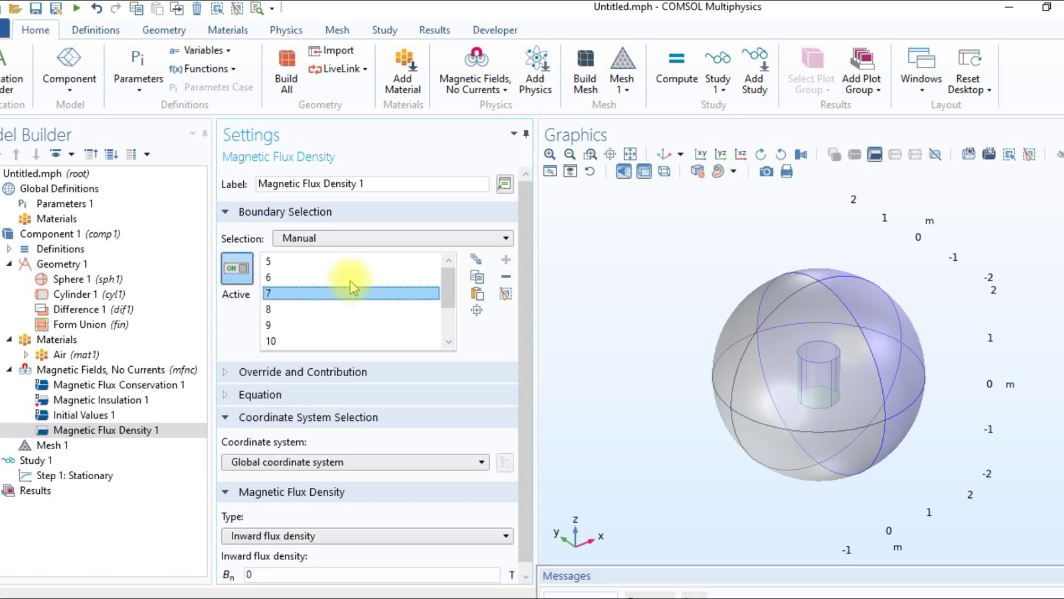
key("Down")
key("Down")
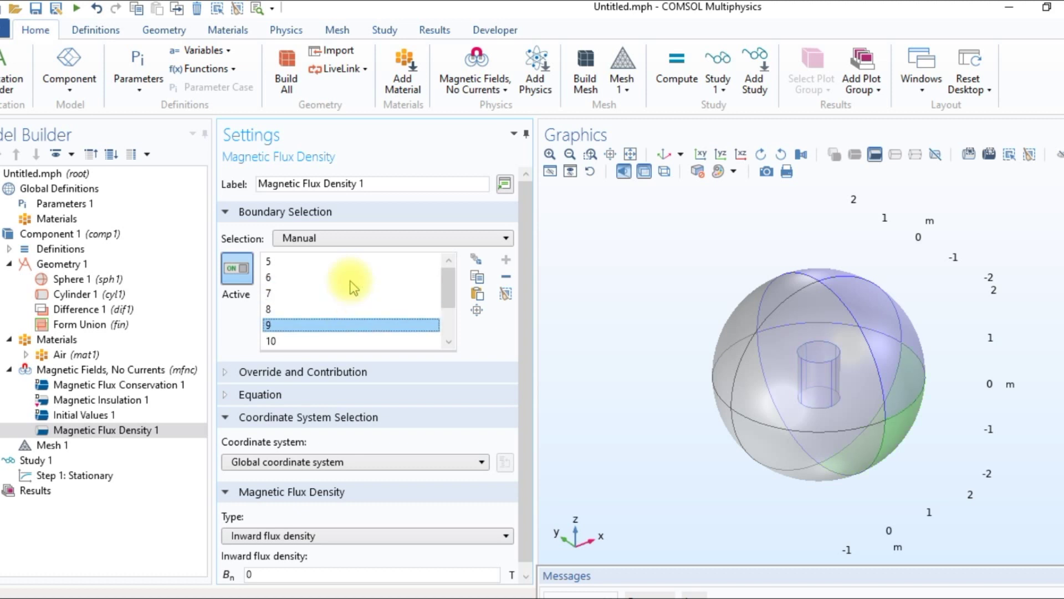
key("Up")
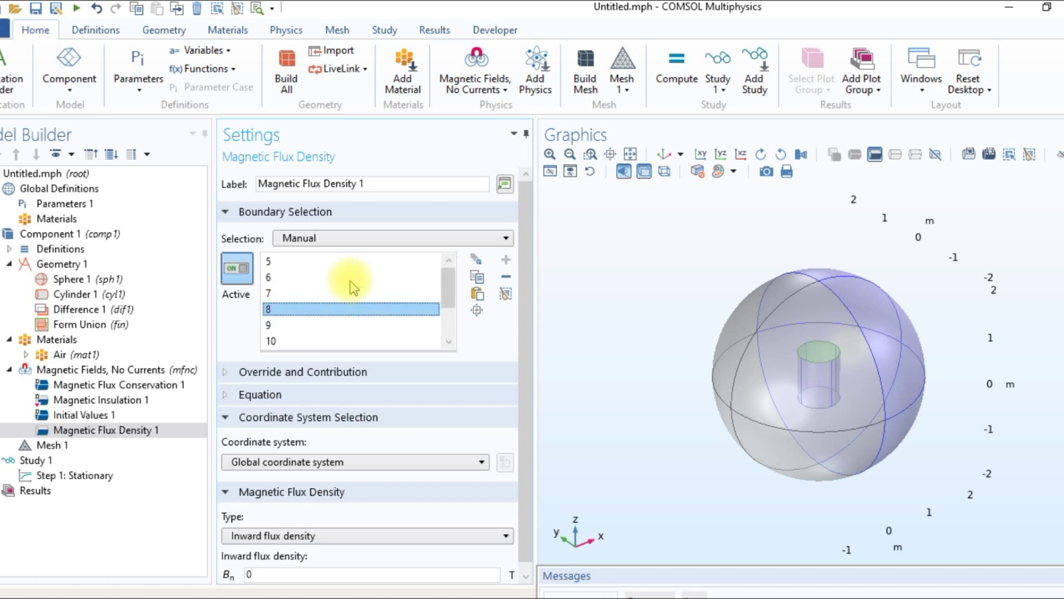
key("Down")
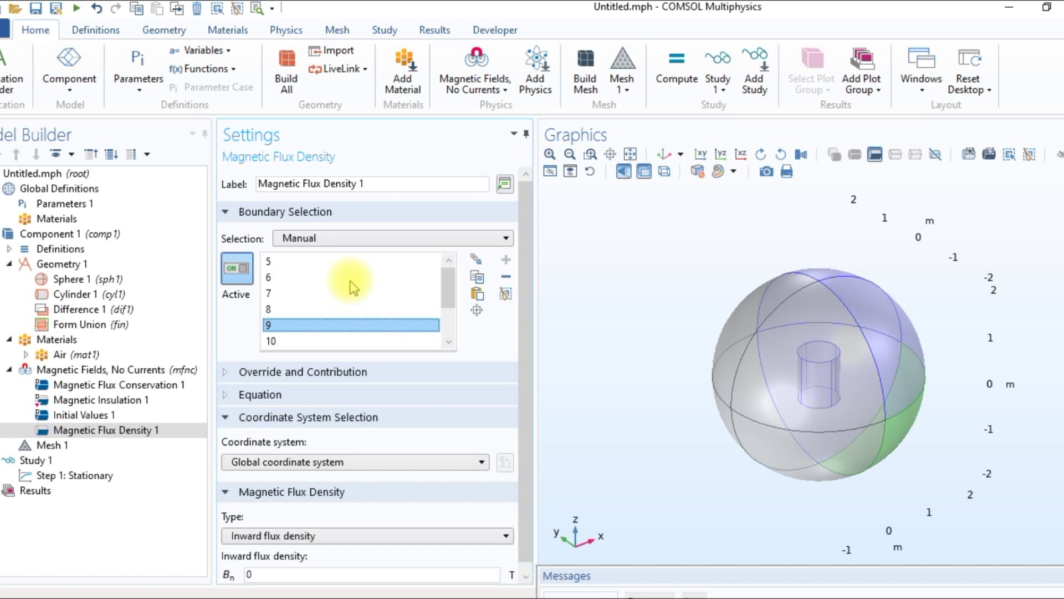
key("shift+Down")
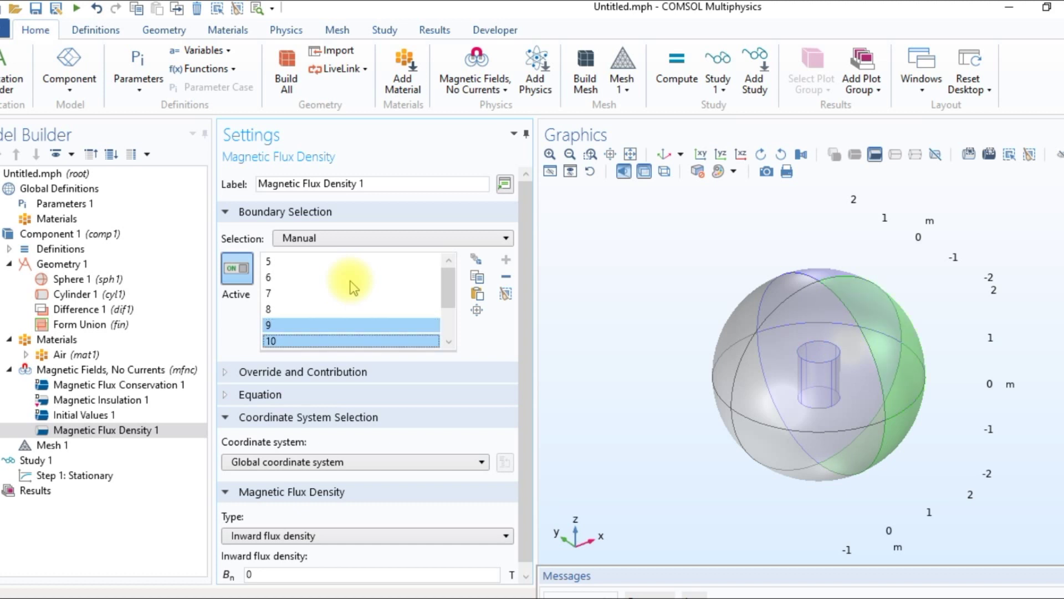
left_click(506, 277)
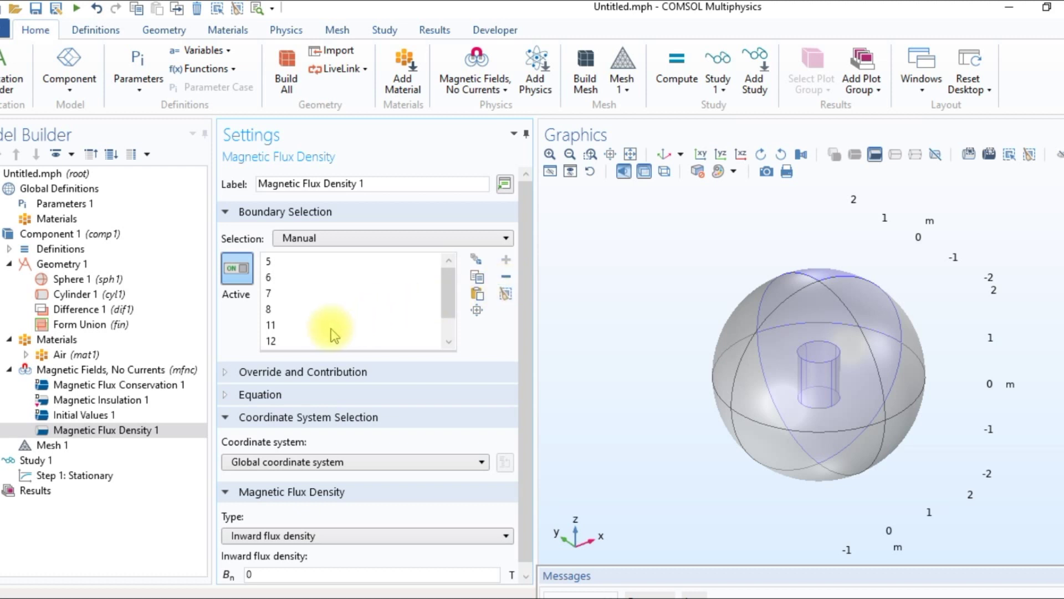
Step: Check boundaries 8 and 11, and remove the remaining sphere boundaries 12 and 13 so only the cylinder faces stay selected
left_click(292, 309)
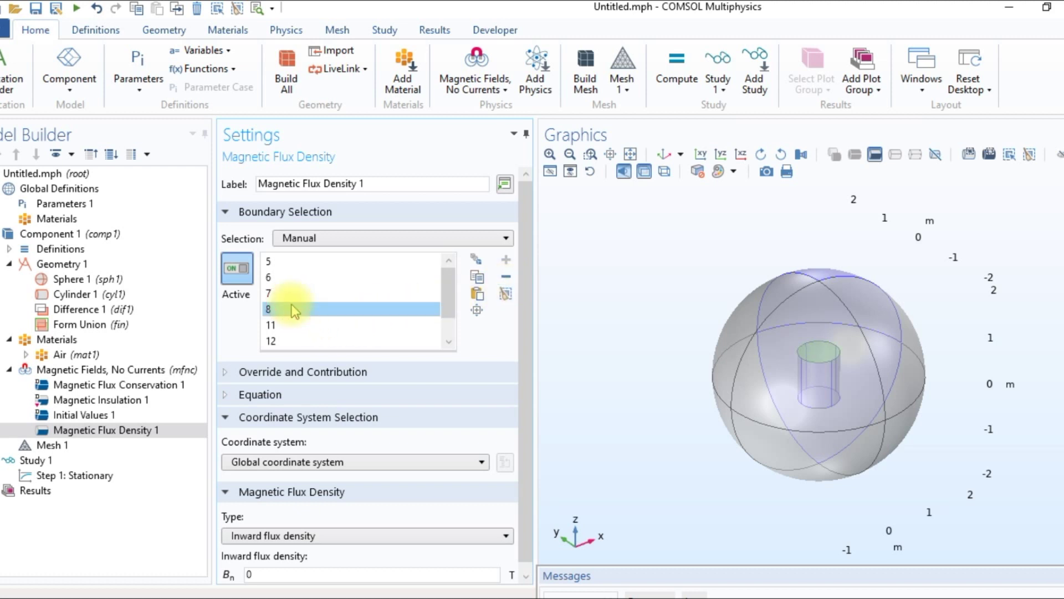
left_click(297, 328)
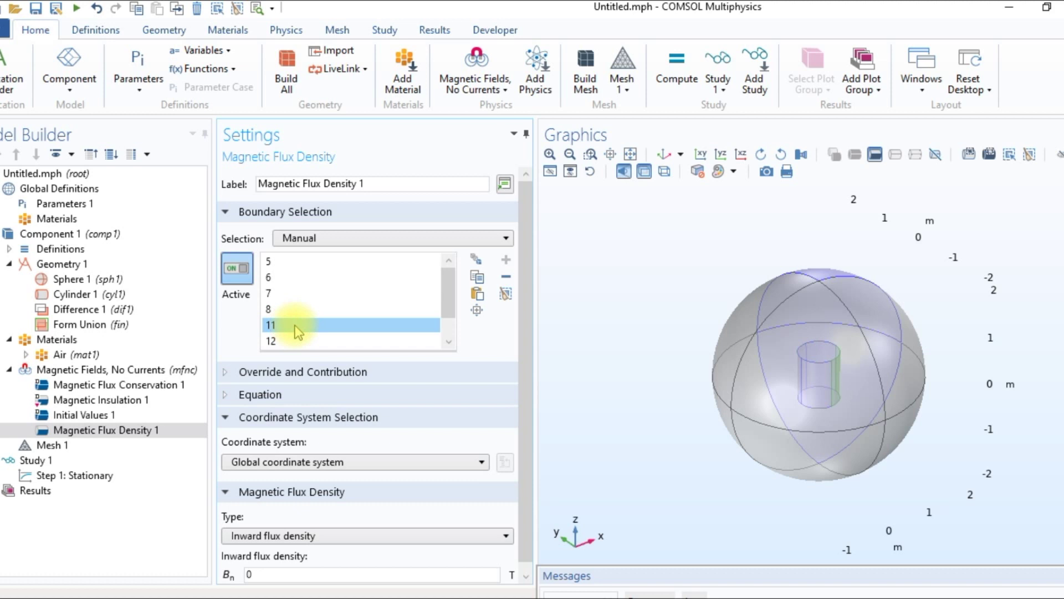
left_click(295, 337)
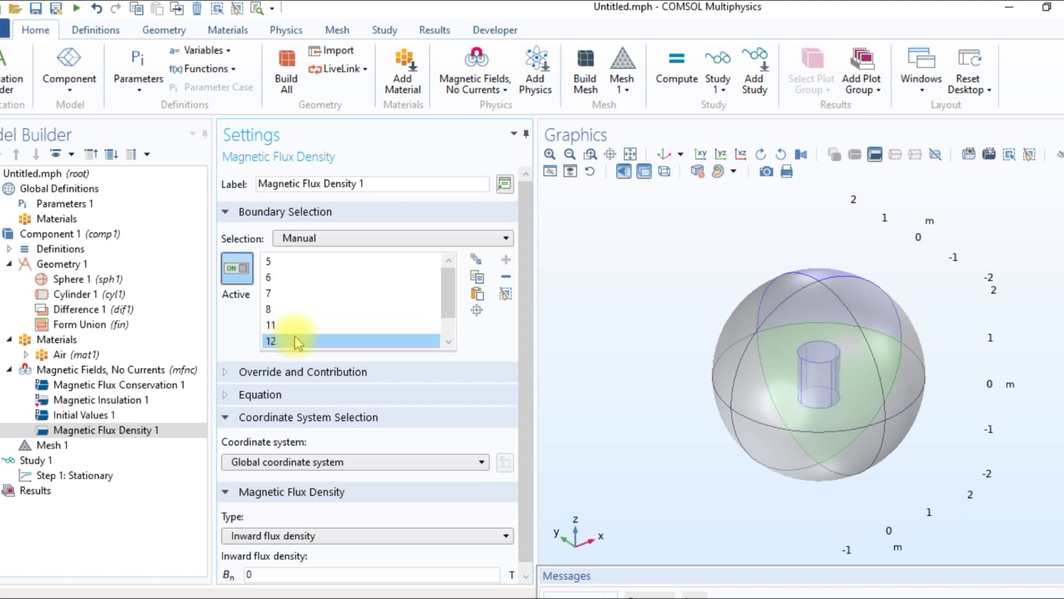
key("shift+Down")
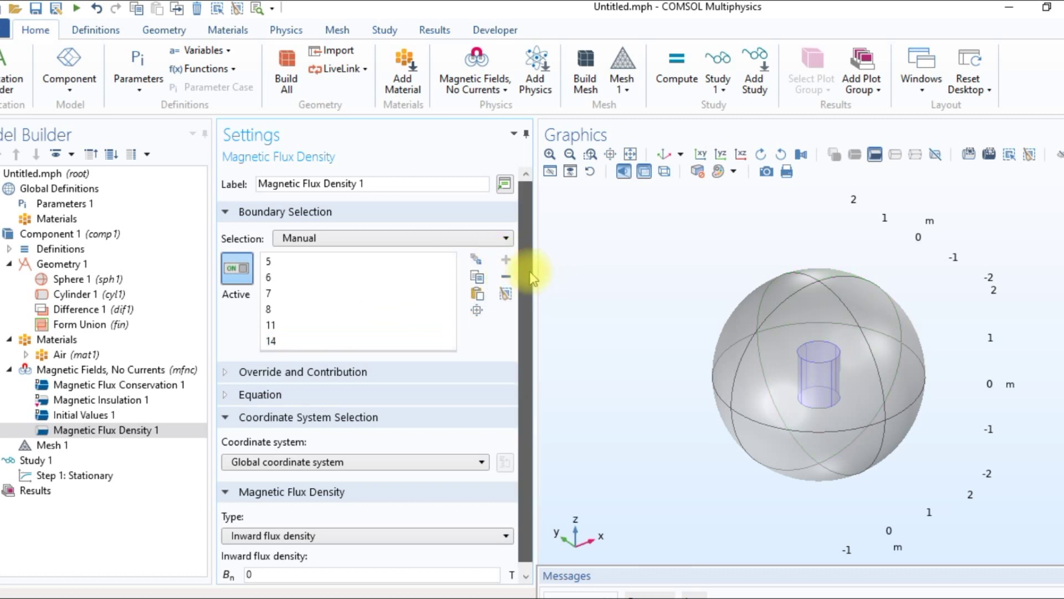
Step: Set the boundary condition's type to Magnetic flux density and its z component to 6 T
left_click_drag(530, 271, 529, 299)
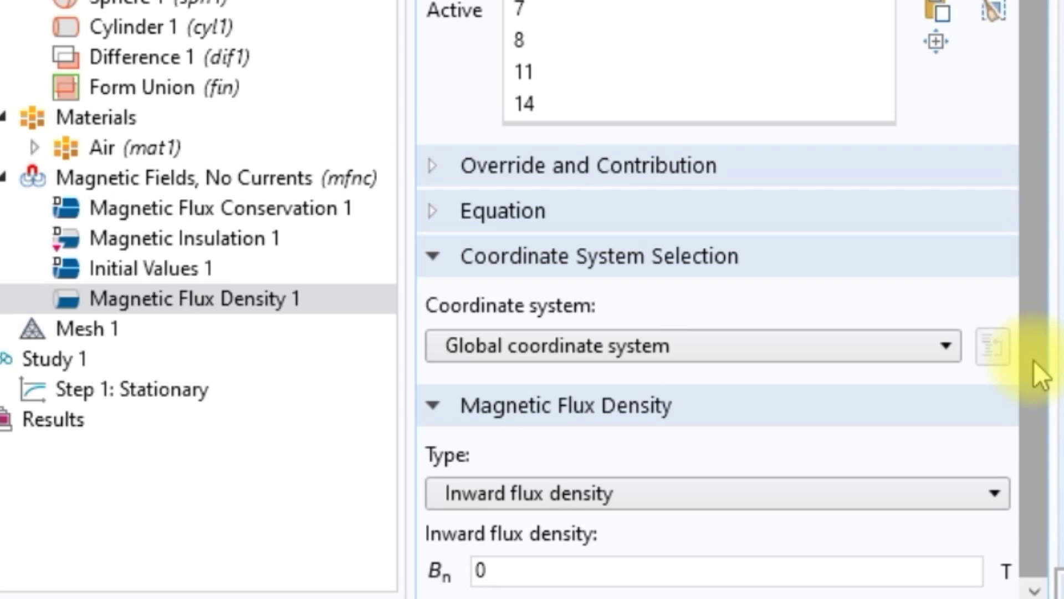
left_click(890, 501)
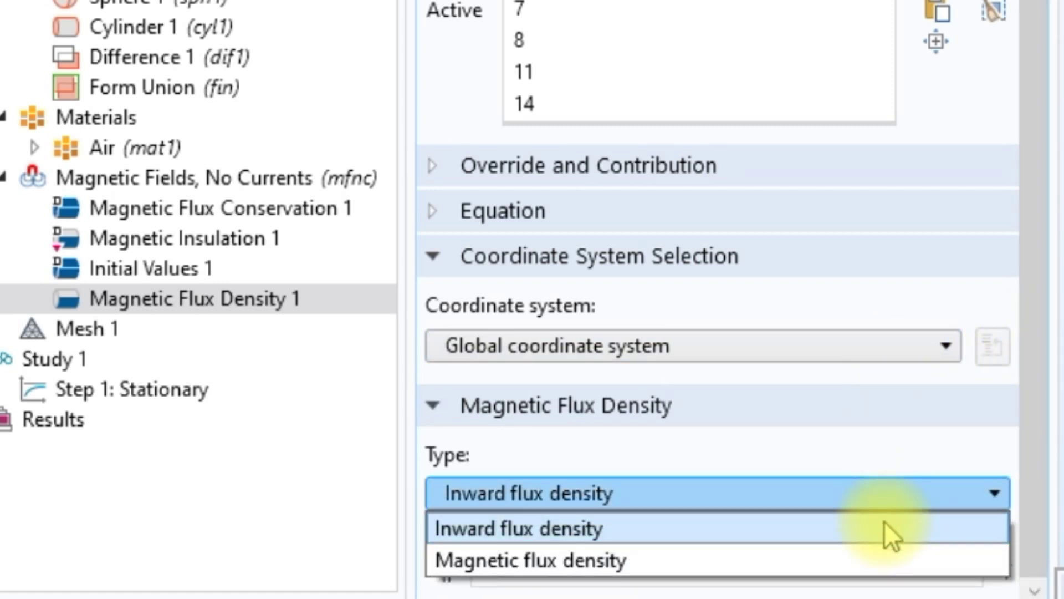
left_click(883, 563)
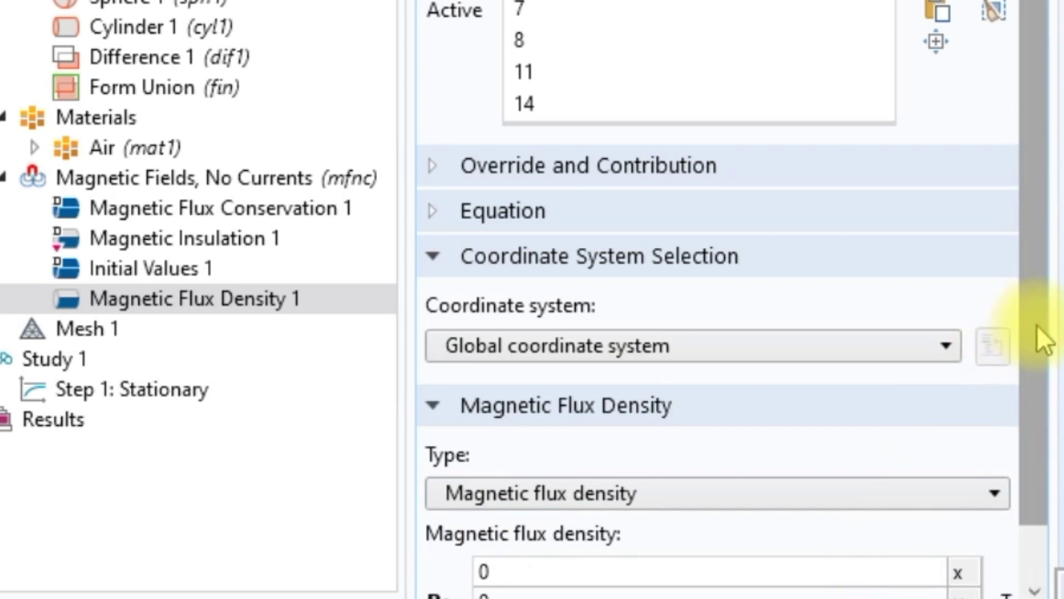
left_click_drag(1036, 325, 1033, 452)
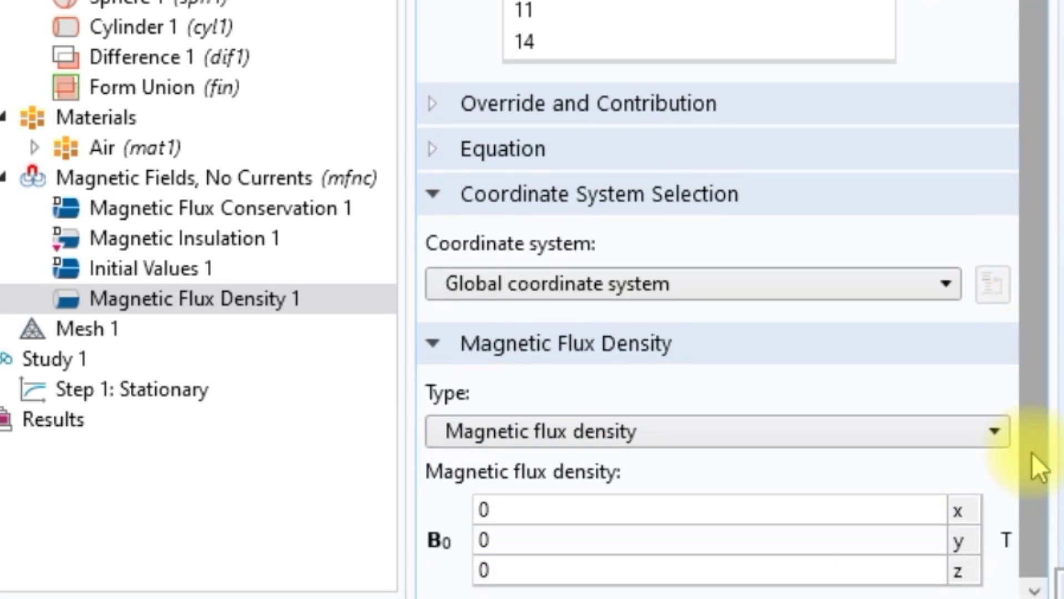
double_click(869, 571)
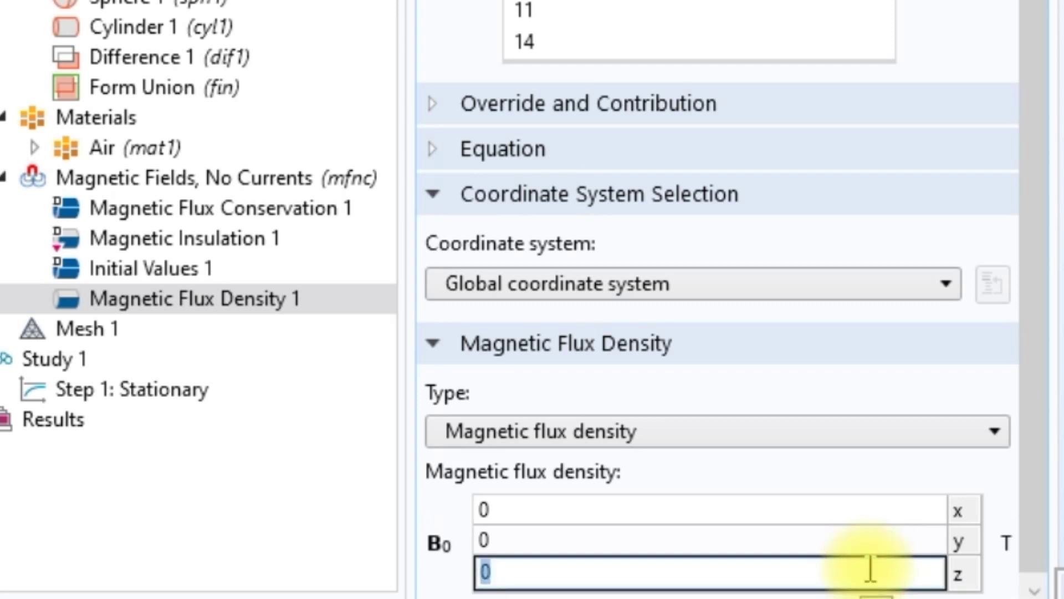
type("6")
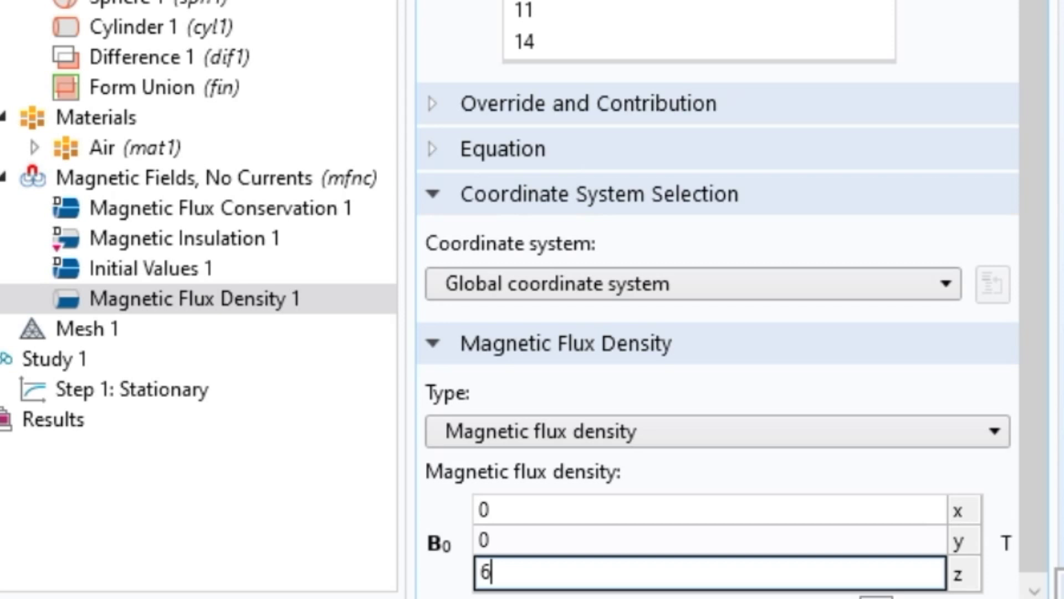
Step: Build the complete physics-controlled mesh in Mesh 1
left_click(143, 302)
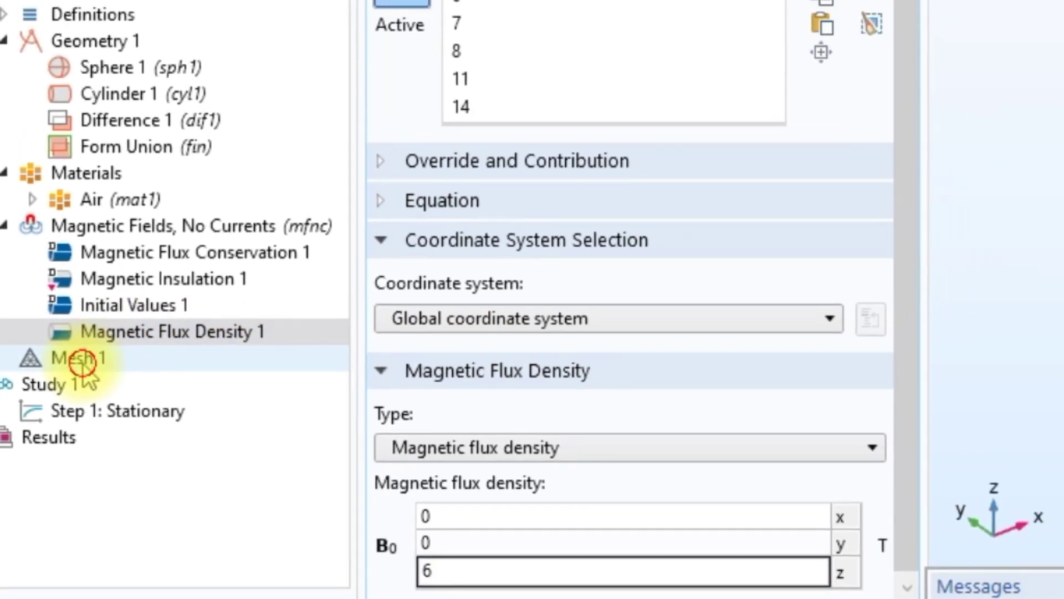
left_click(100, 329)
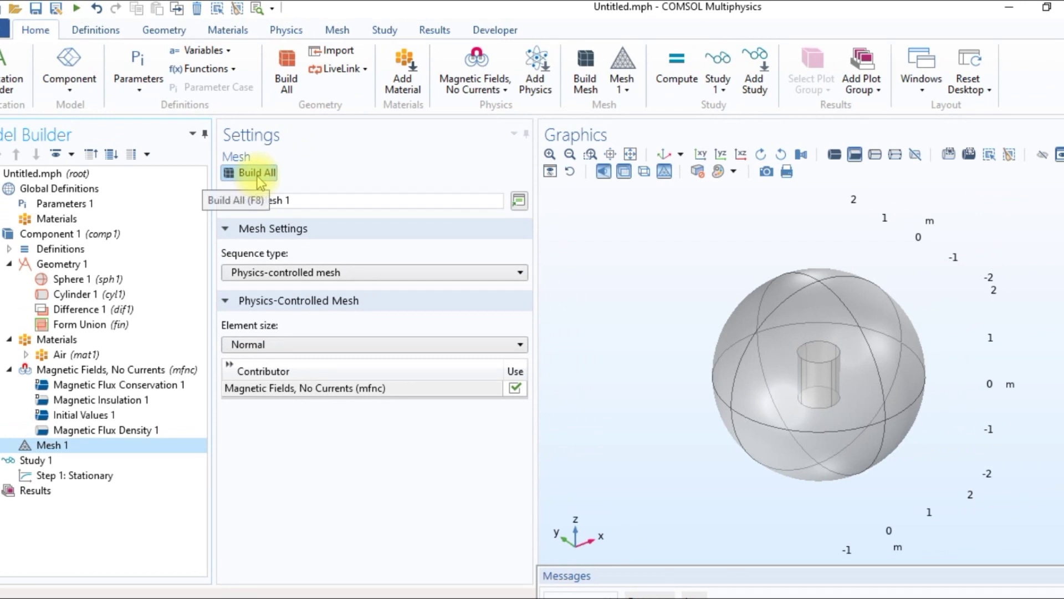
left_click(258, 176)
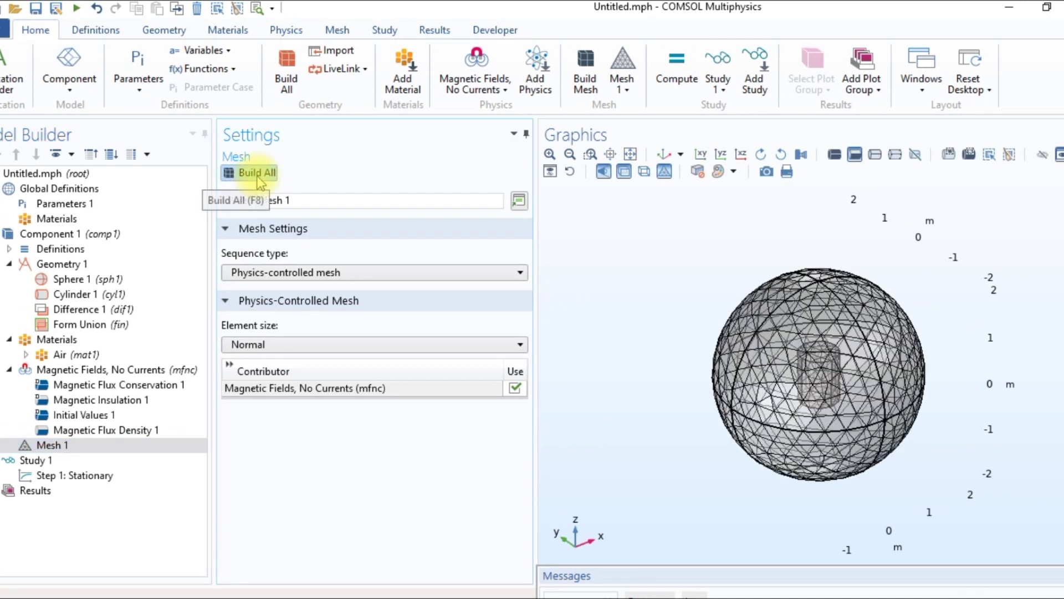
Step: Compute Study 1 and view the magnetic flux density norm plot
left_click(44, 462)
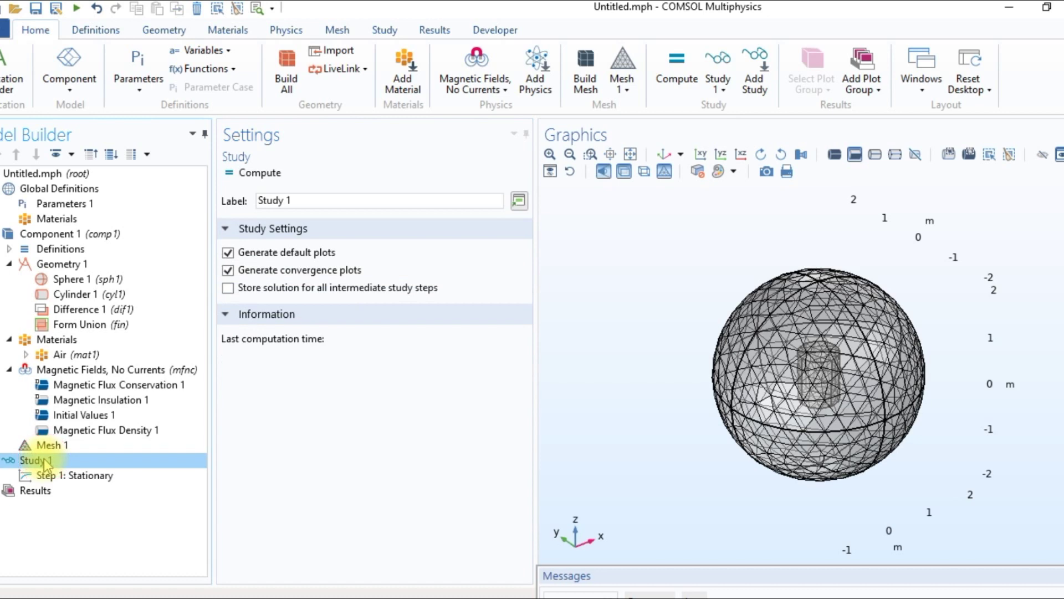
left_click(257, 173)
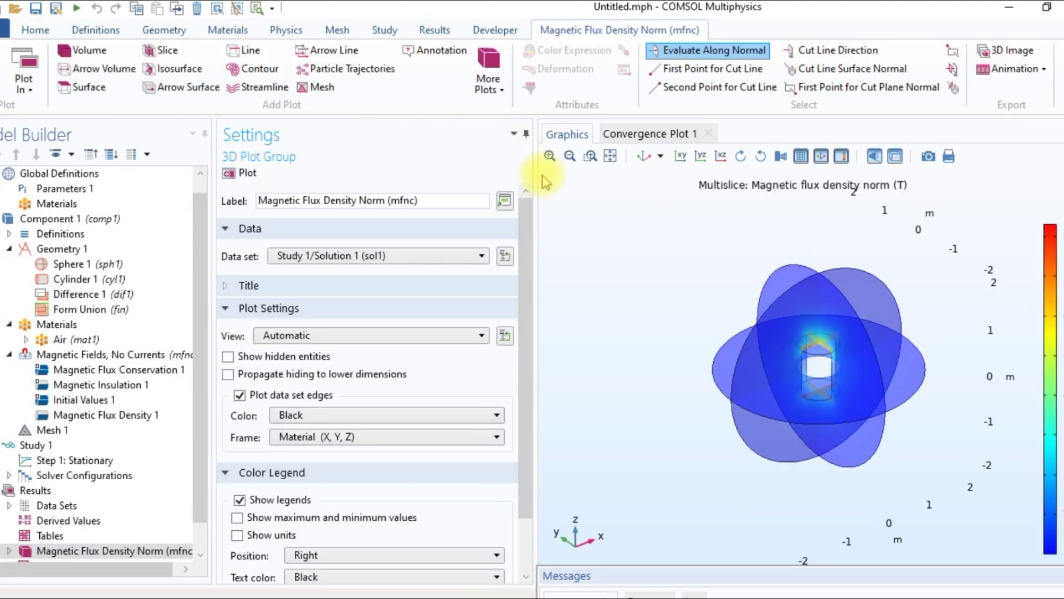
left_click(641, 160)
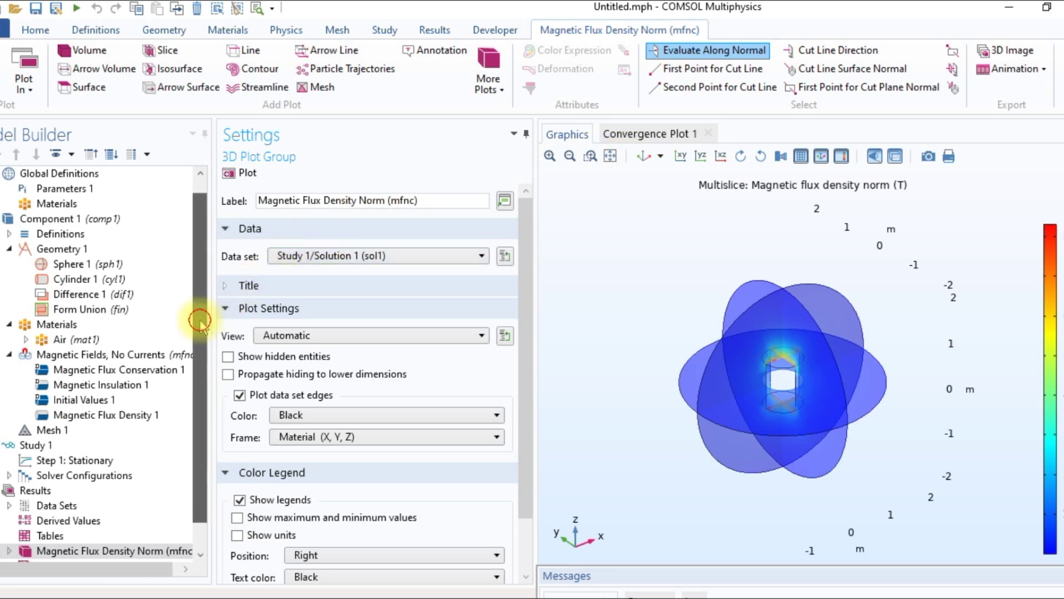
scroll(202, 327, "down", 1)
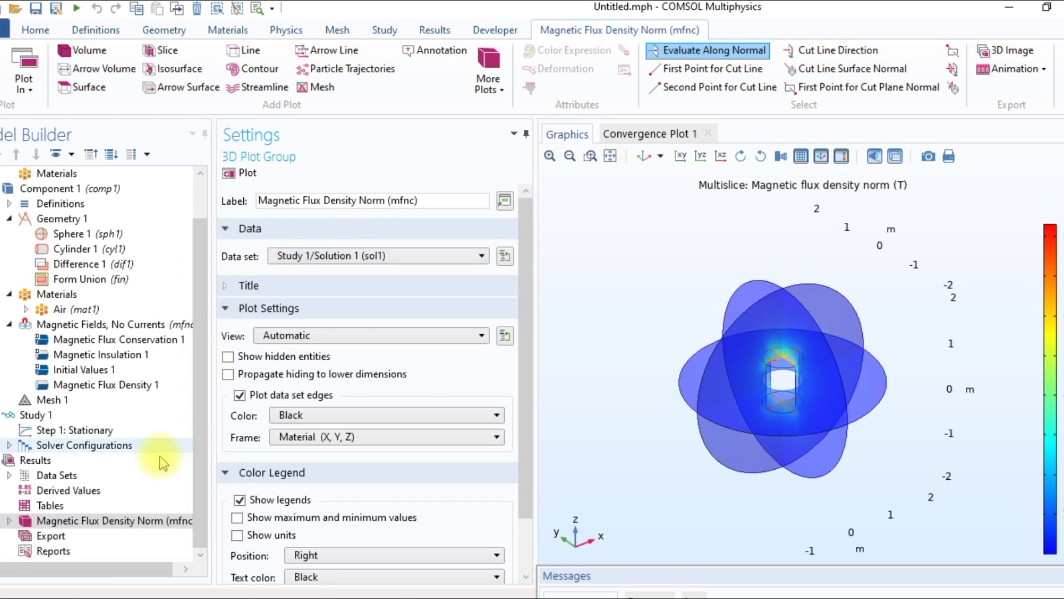
Step: Set the number of X-planes and Z-planes of Multislice 1 to 0 and replot the magnetic flux density norm
left_click(9, 521)
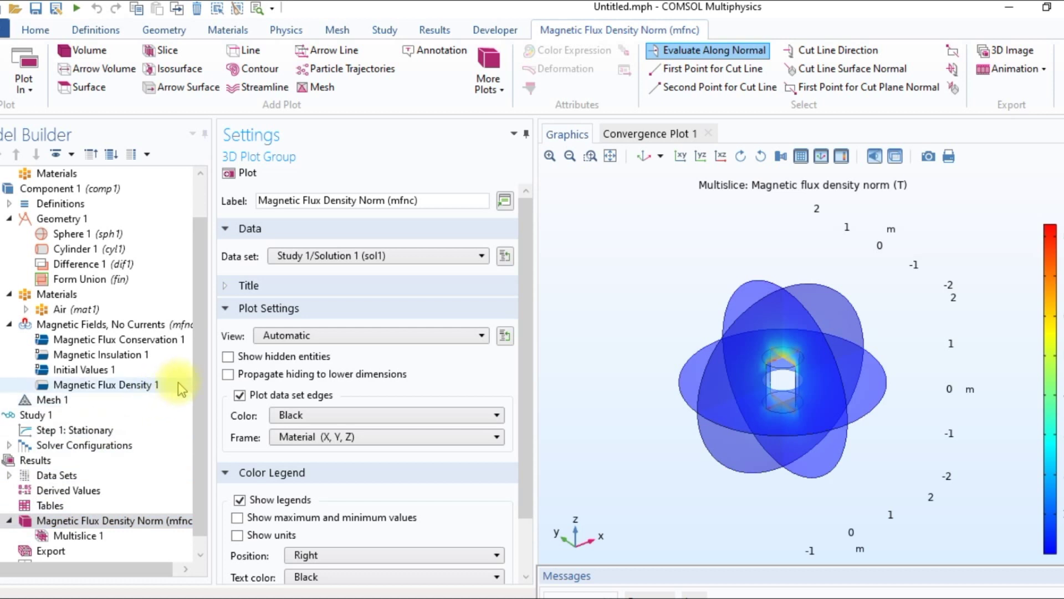
scroll(194, 430, "down", 1)
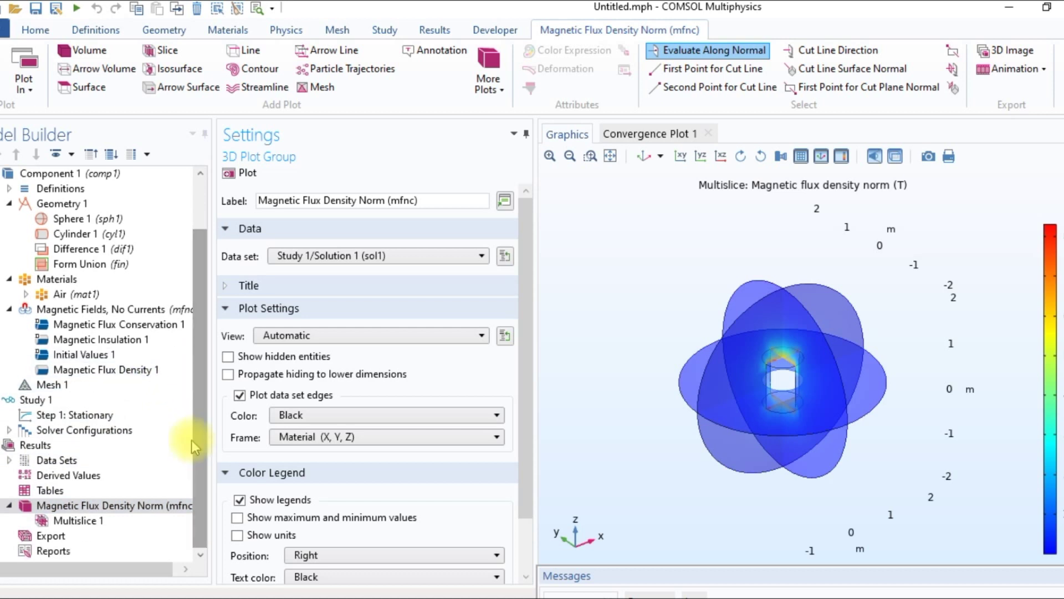
left_click(81, 521)
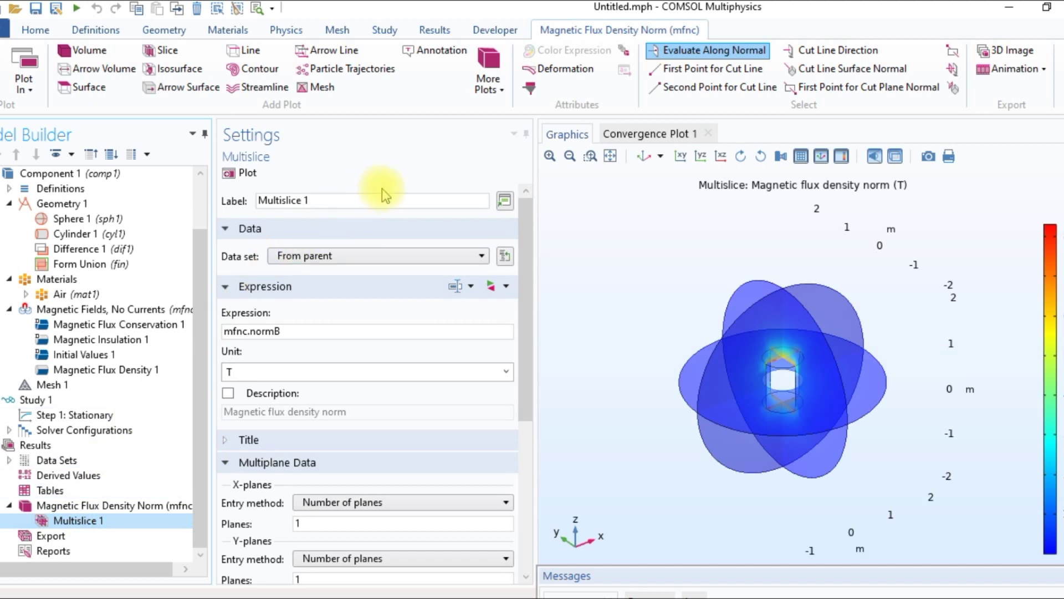
left_click(524, 233)
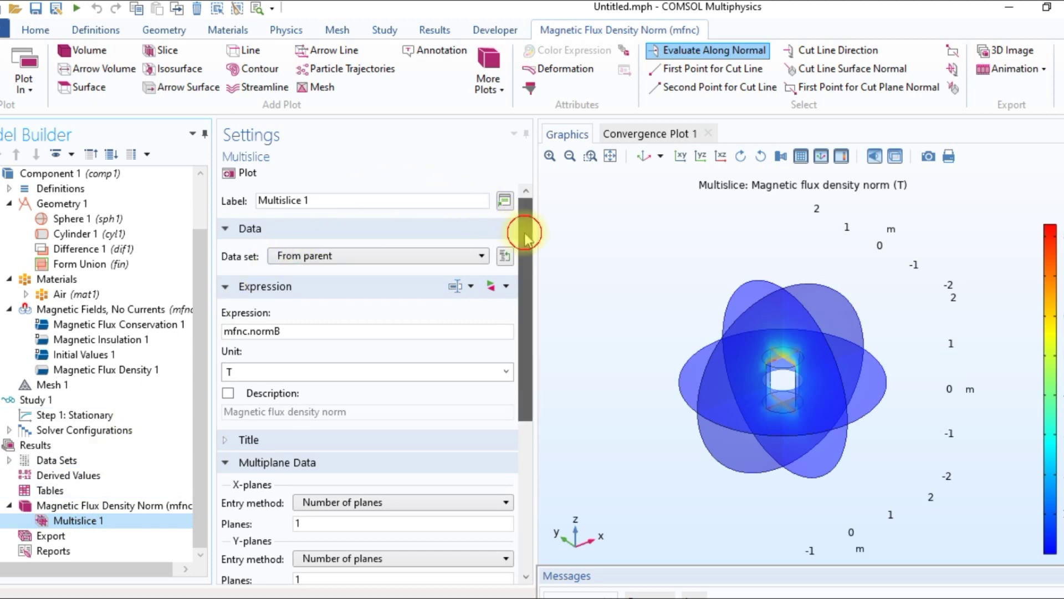
left_click_drag(525, 233, 519, 344)
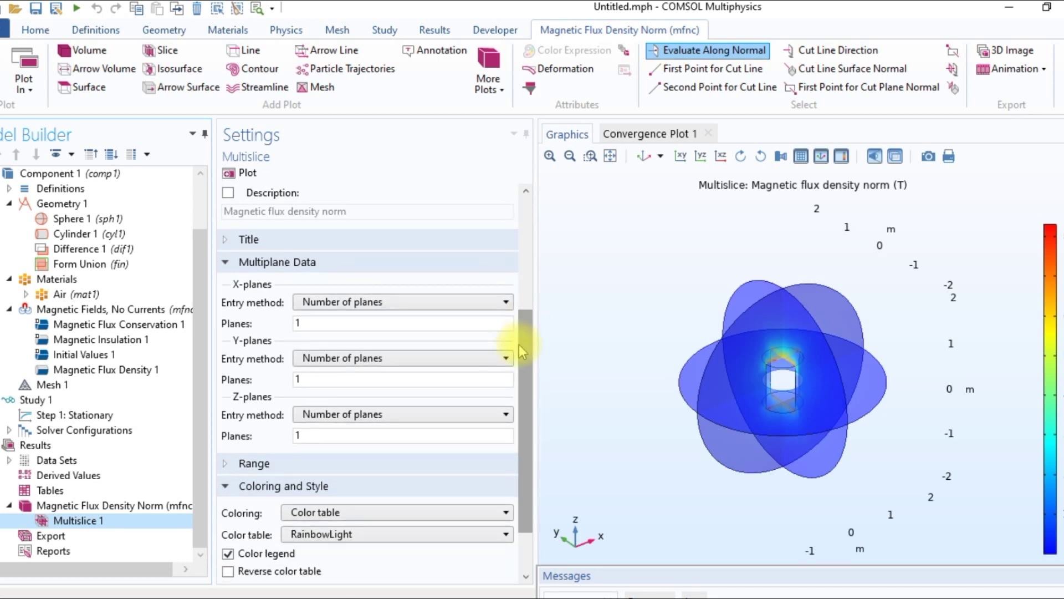
left_click(366, 322)
key("BackSpace")
type("0")
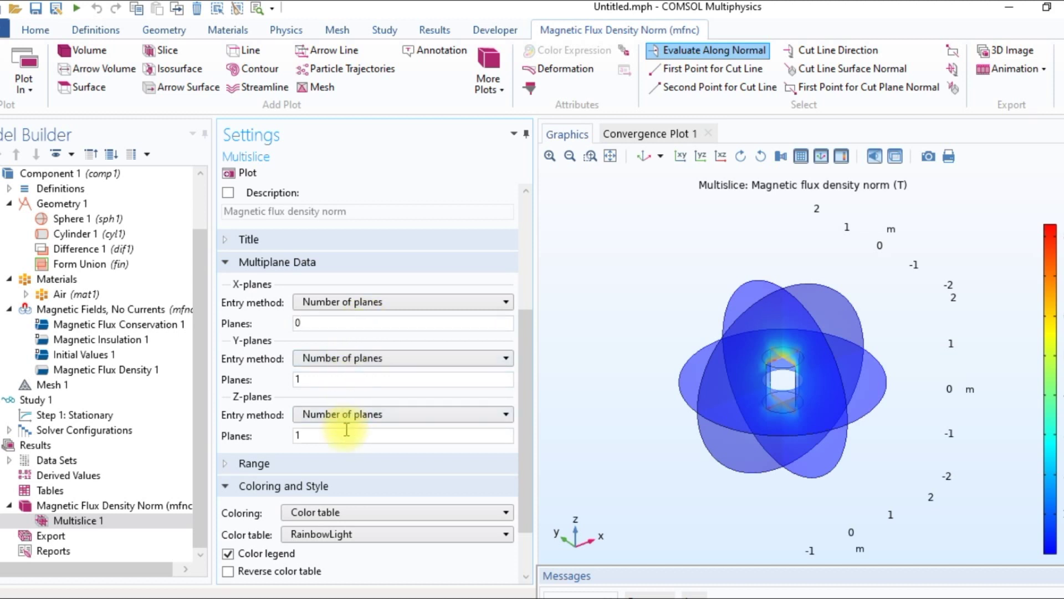
key("BackSpace")
type("0")
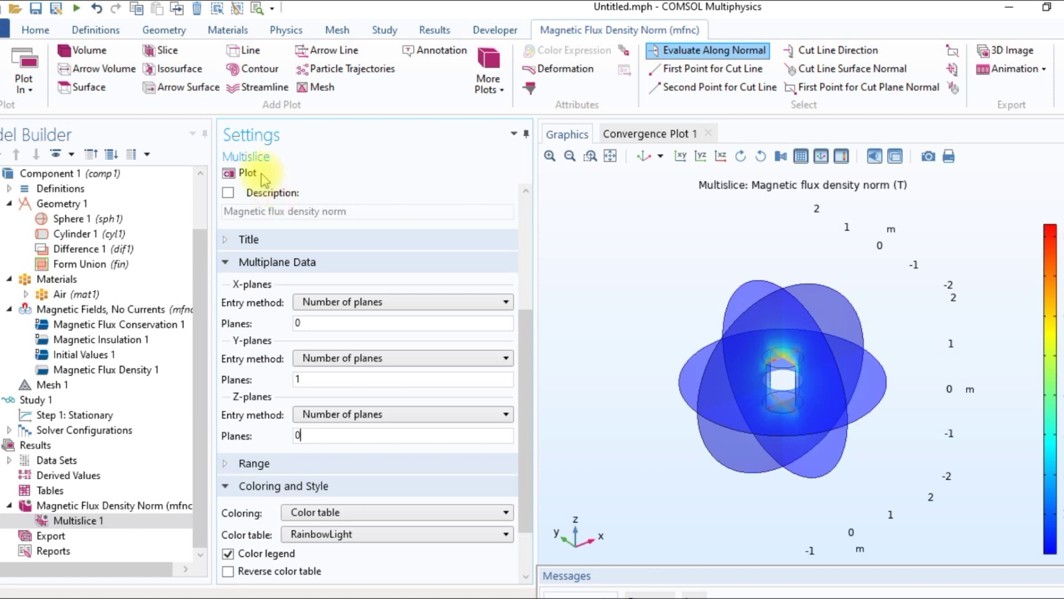
left_click(239, 174)
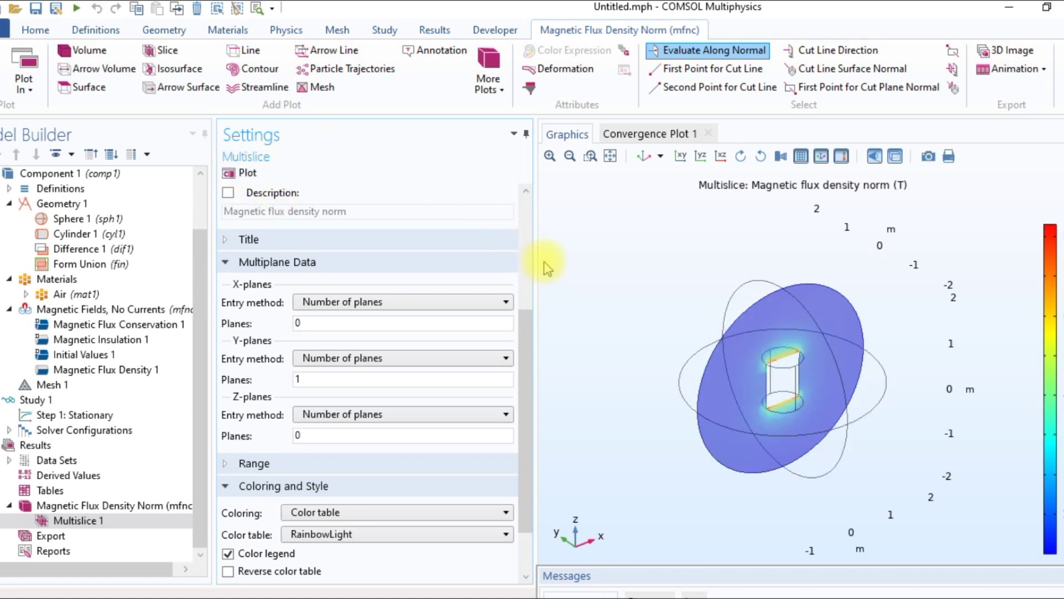
Step: Orient the plot to the xz view and set the Multislice 1 color table to JupiterAuroraBorealis
left_click(701, 157)
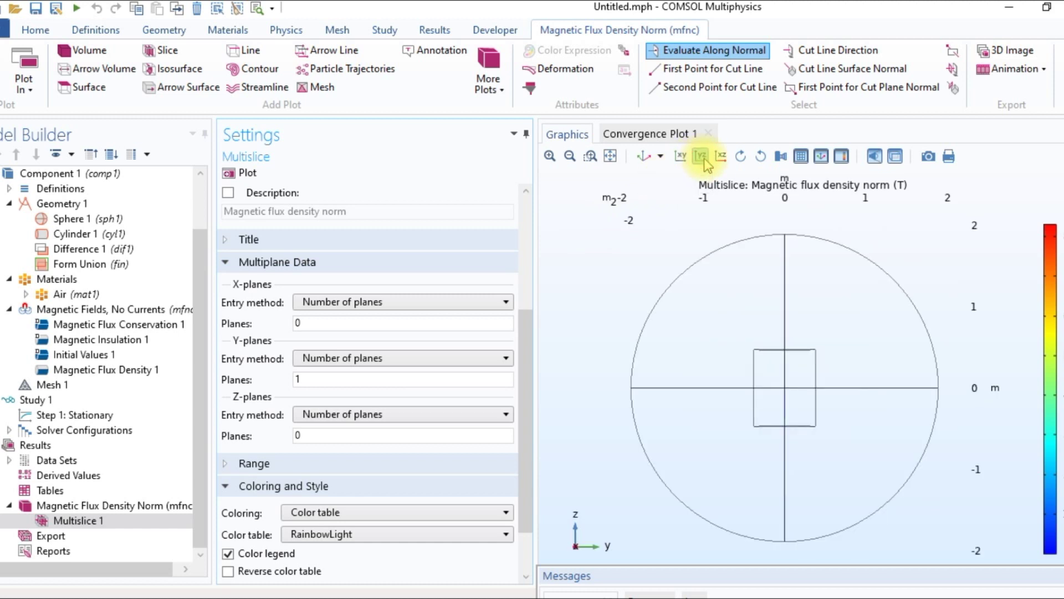
left_click(721, 156)
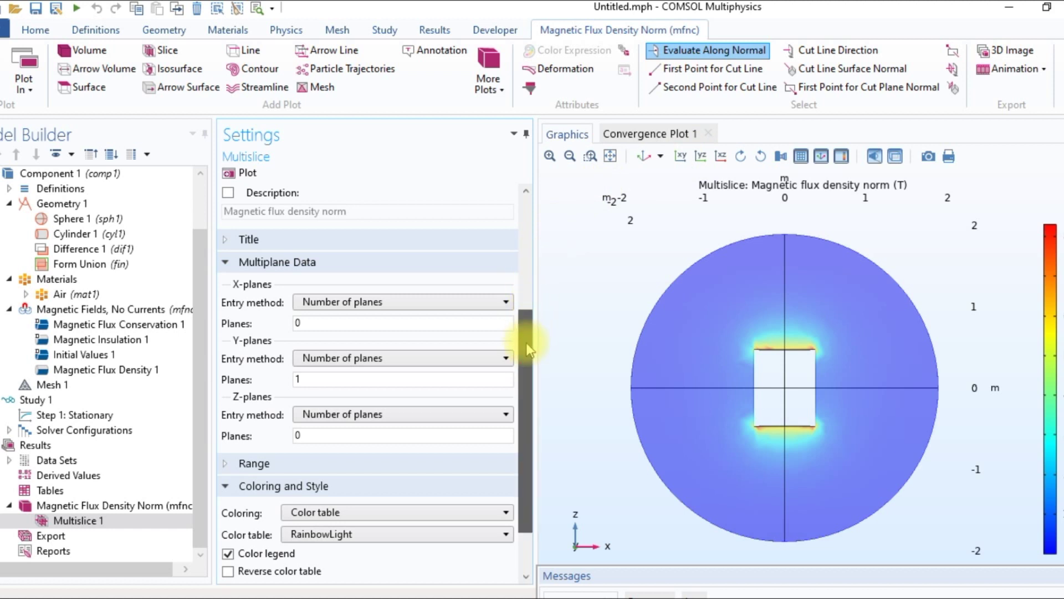
left_click_drag(527, 343, 531, 427)
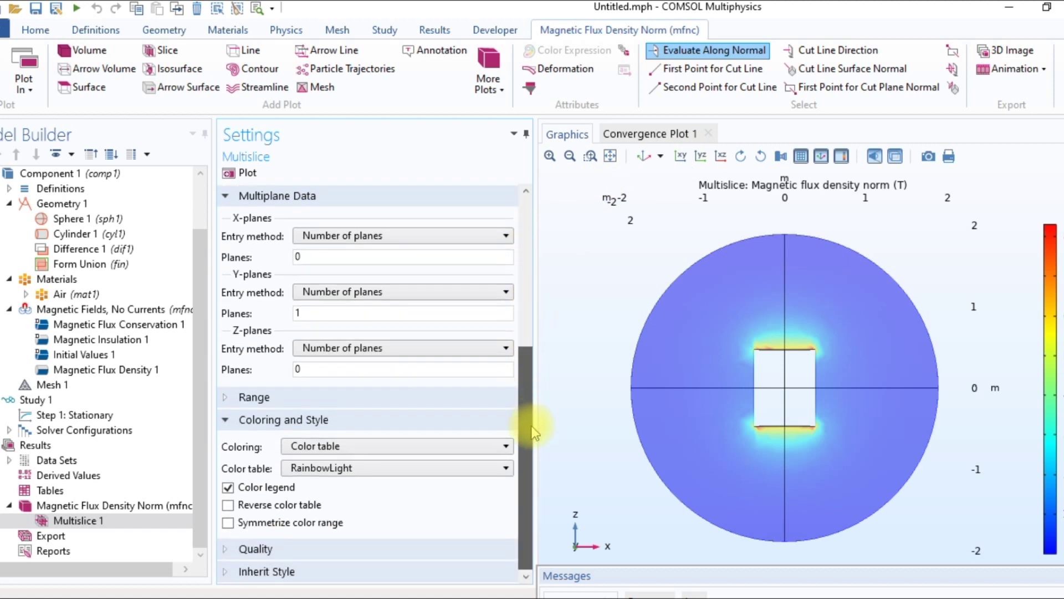
left_click(425, 467)
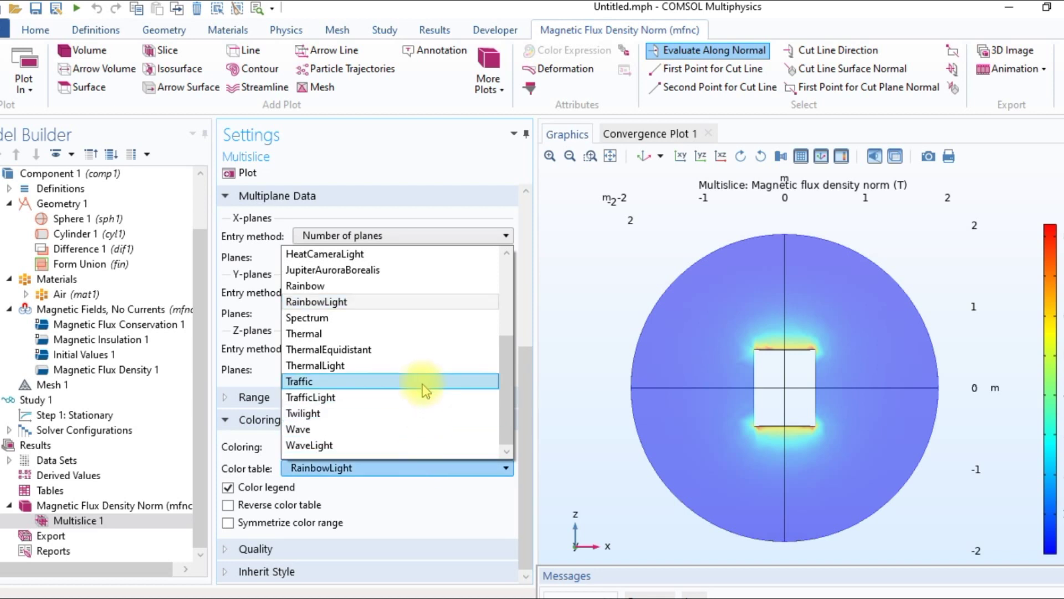
left_click(424, 269)
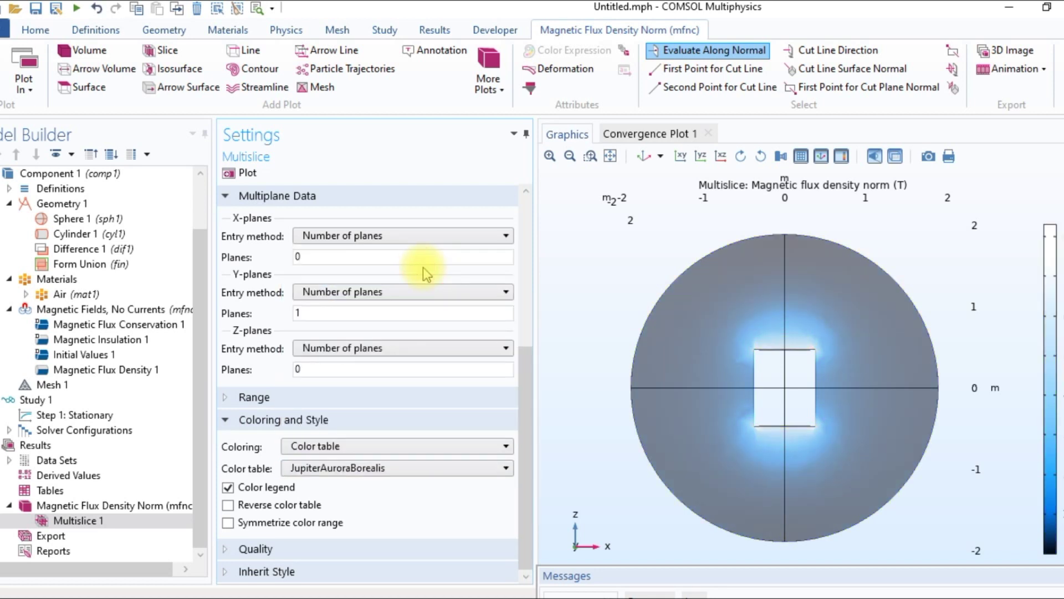